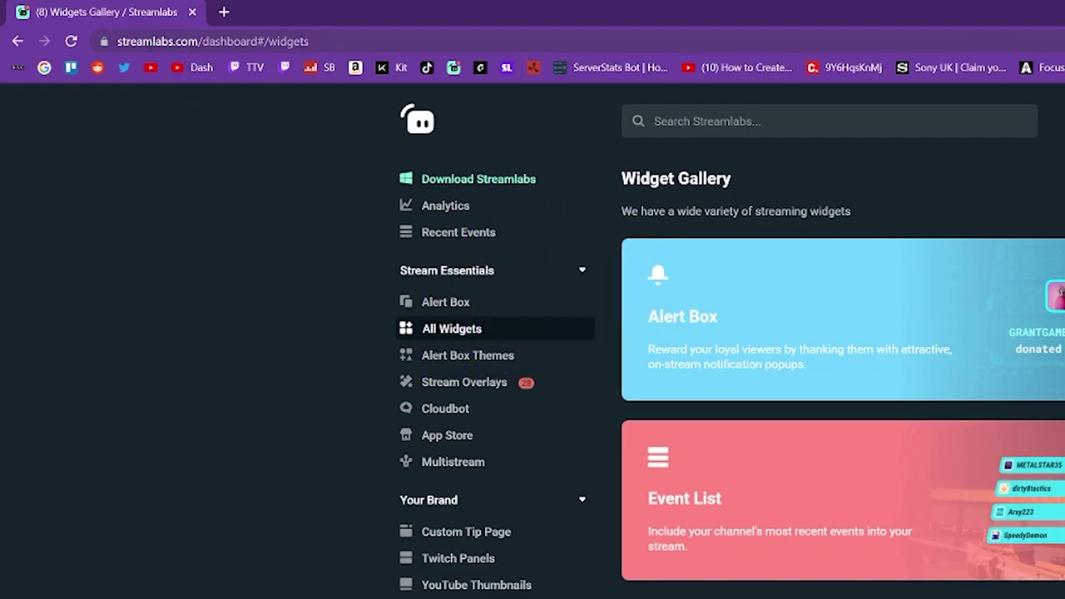
Open the Sub Goal widget from the Streamlabs widget gallery.
left_click_drag(152, 40, 199, 40)
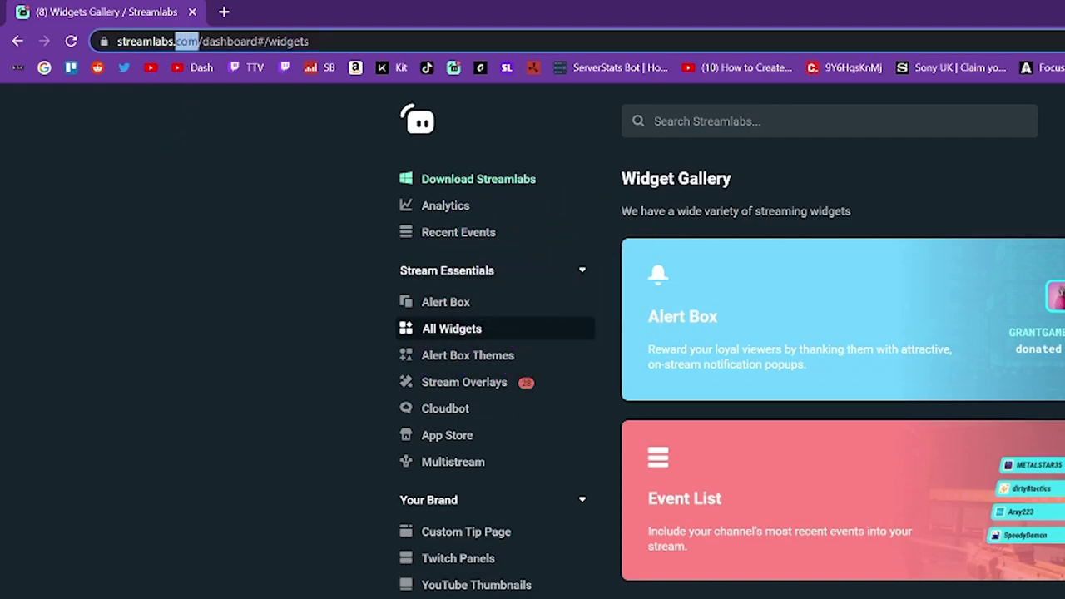
left_click(235, 247)
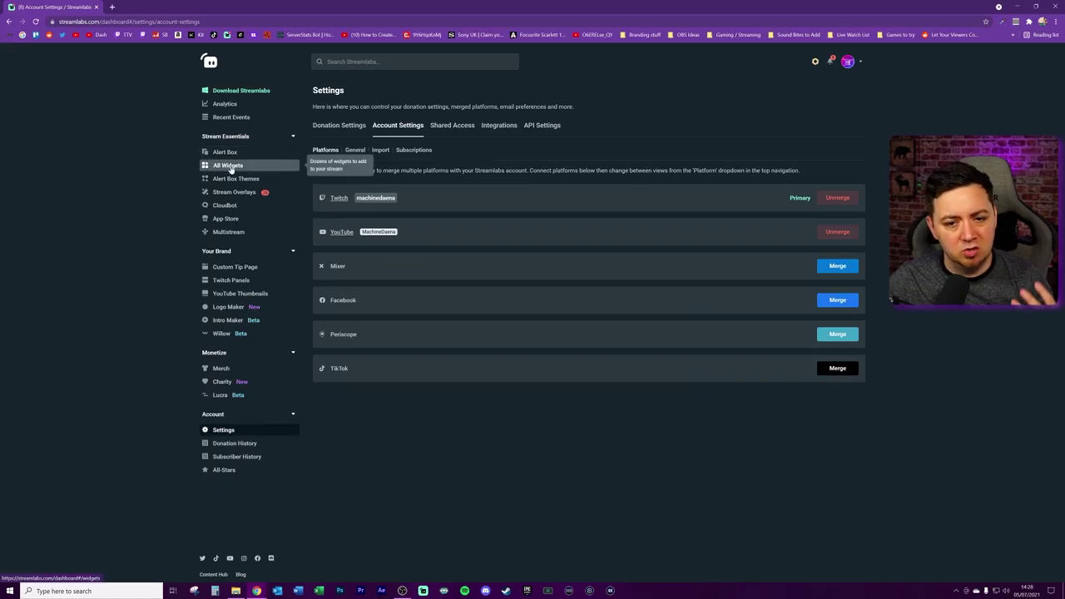
left_click(228, 166)
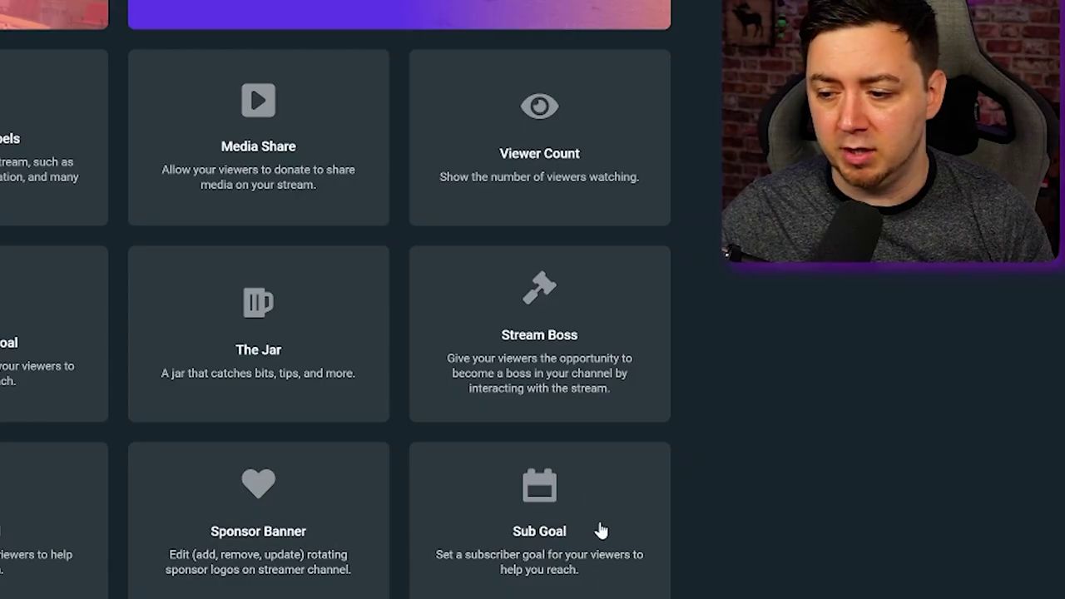
left_click(552, 541)
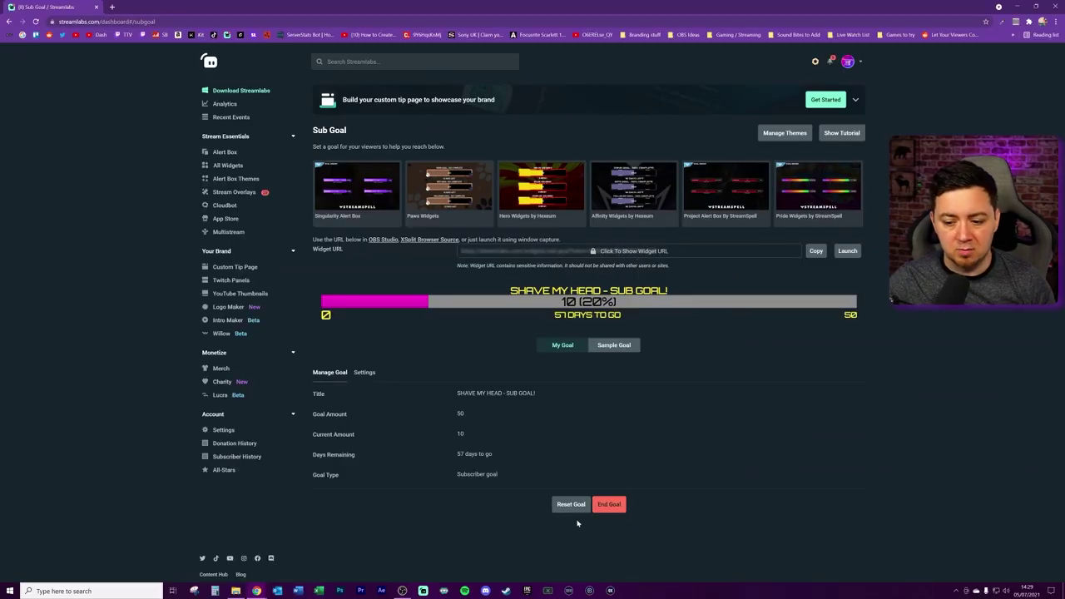
Reset and end the existing sub goal, and restore the widget's settings to their defaults.
left_click(571, 505)
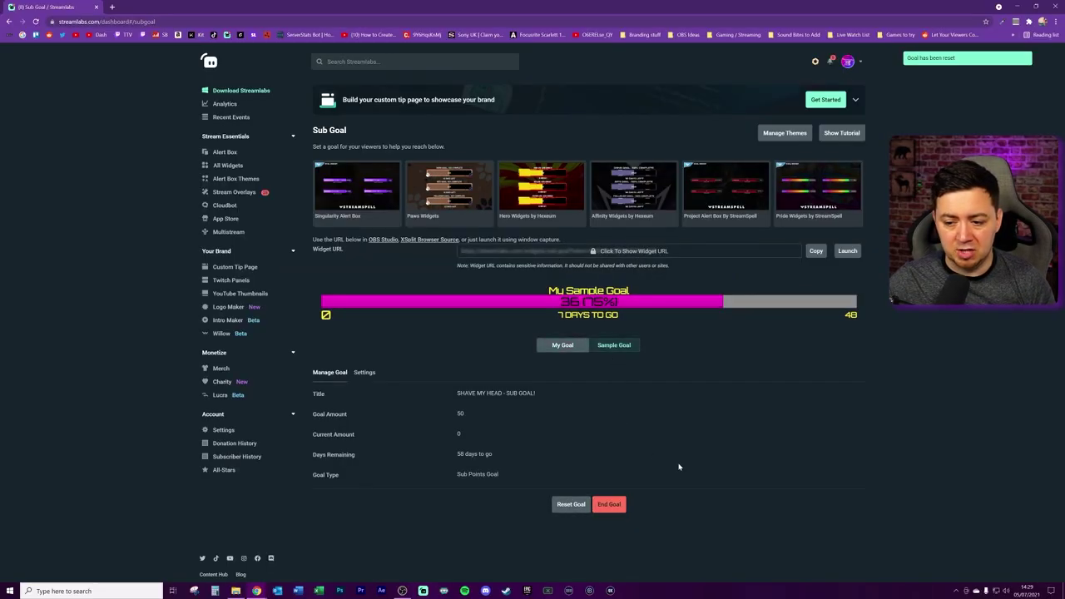
left_click(609, 505)
left_click(364, 347)
scroll(317, 283, "down", 1)
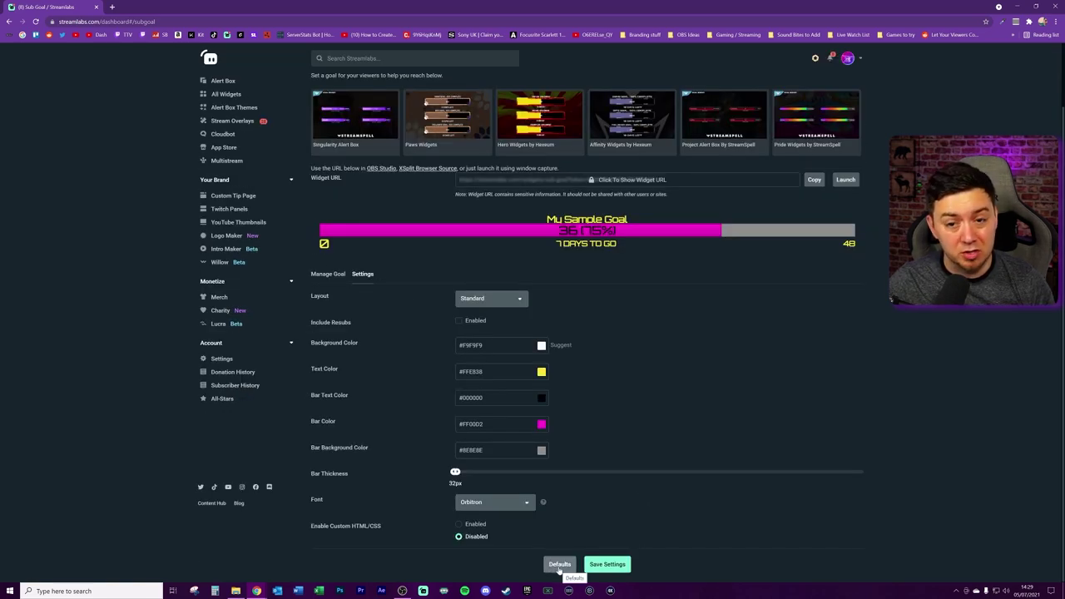
left_click(559, 565)
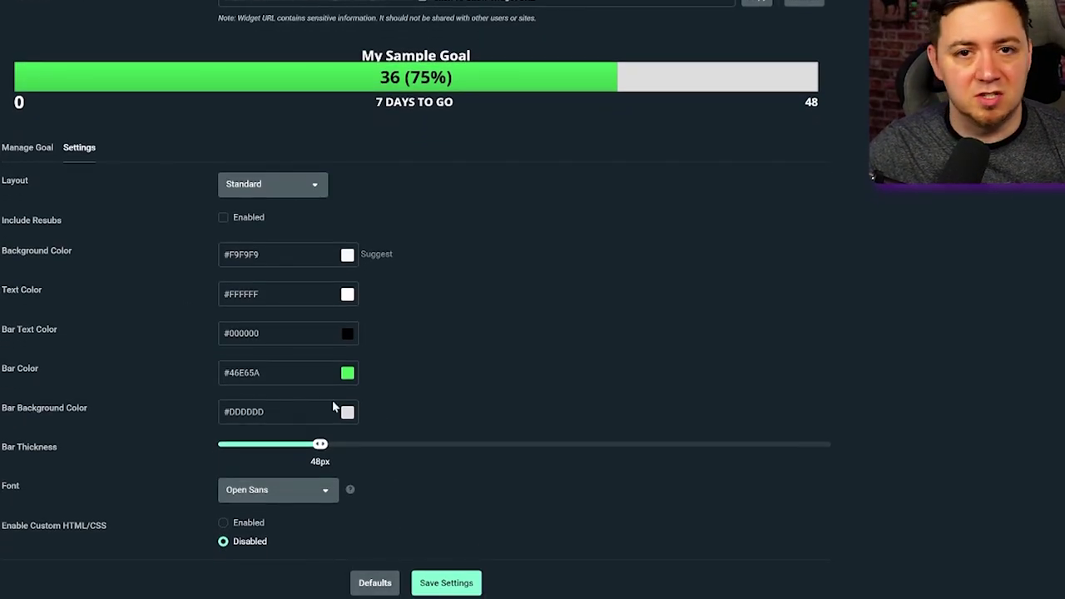
Give the new sub goal the title "Chop my arm off - SUB GoAl".
left_click(27, 148)
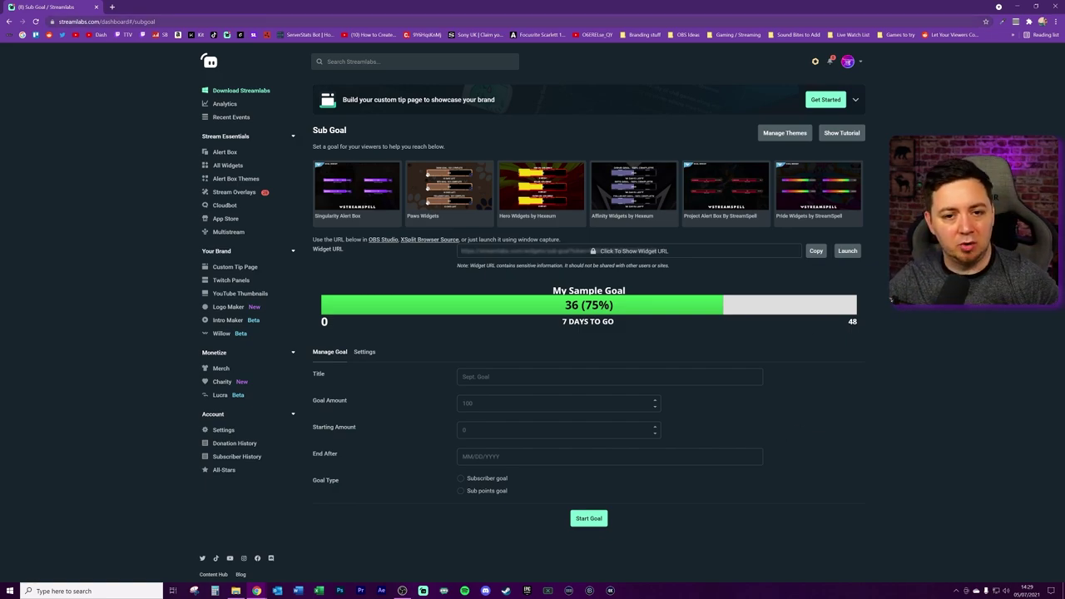
key("ctrl+l")
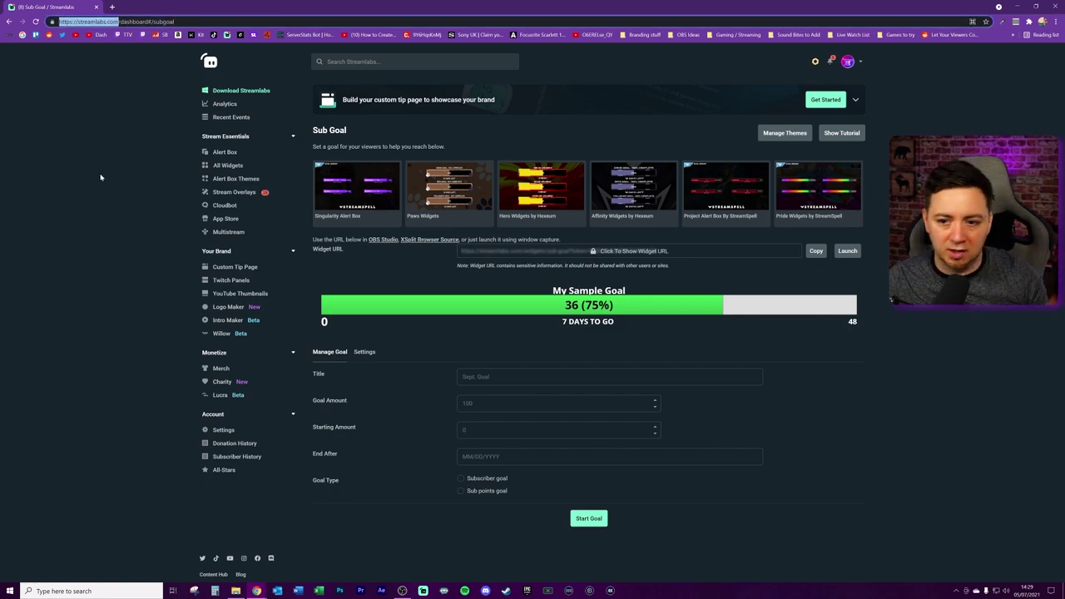
left_click(662, 287)
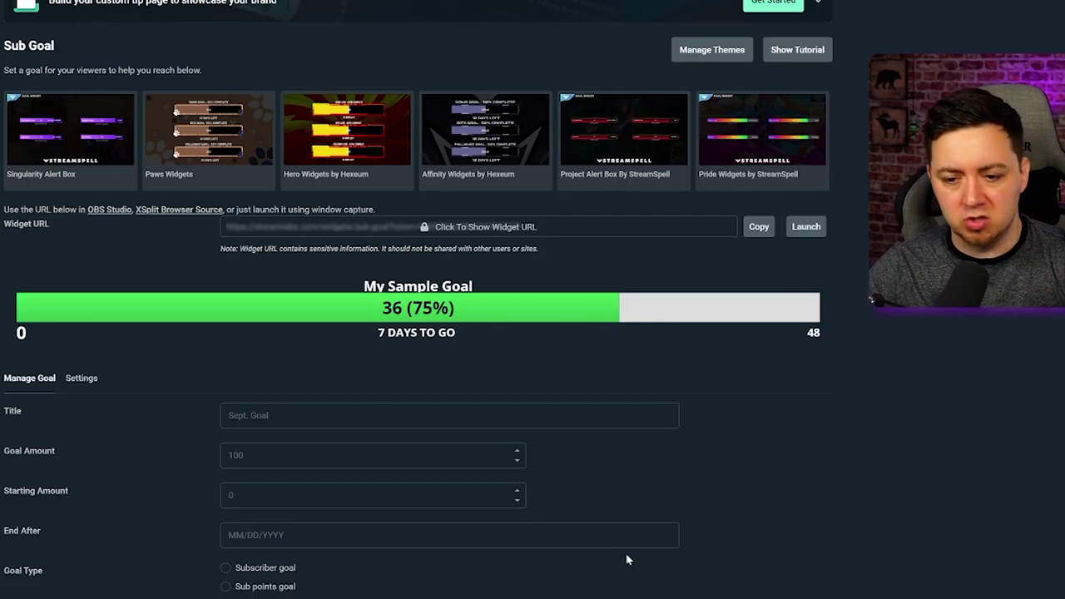
left_click(450, 415)
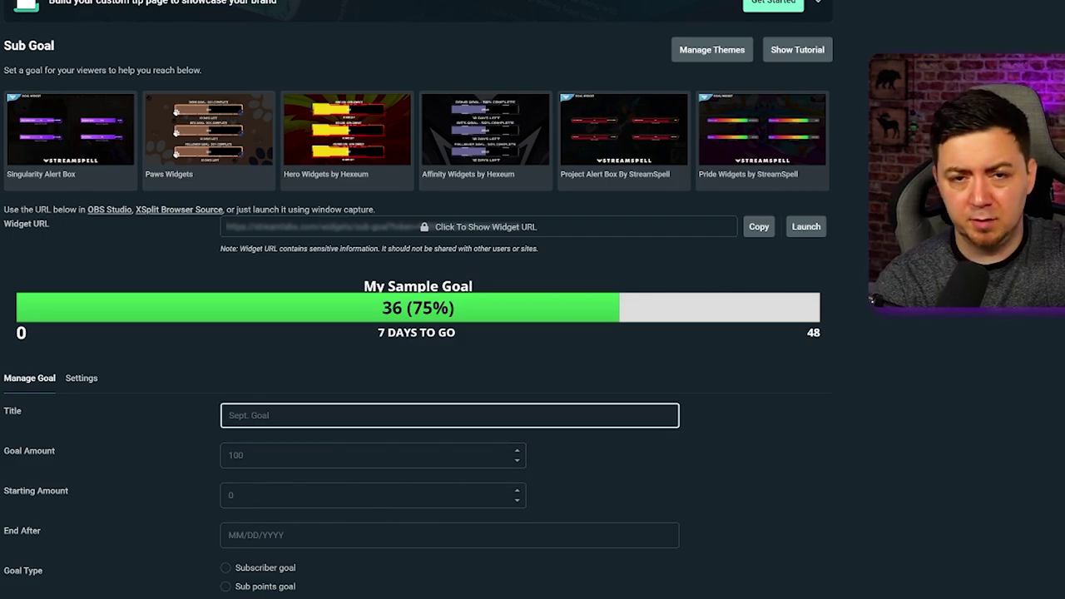
type("Chop my arm off ")
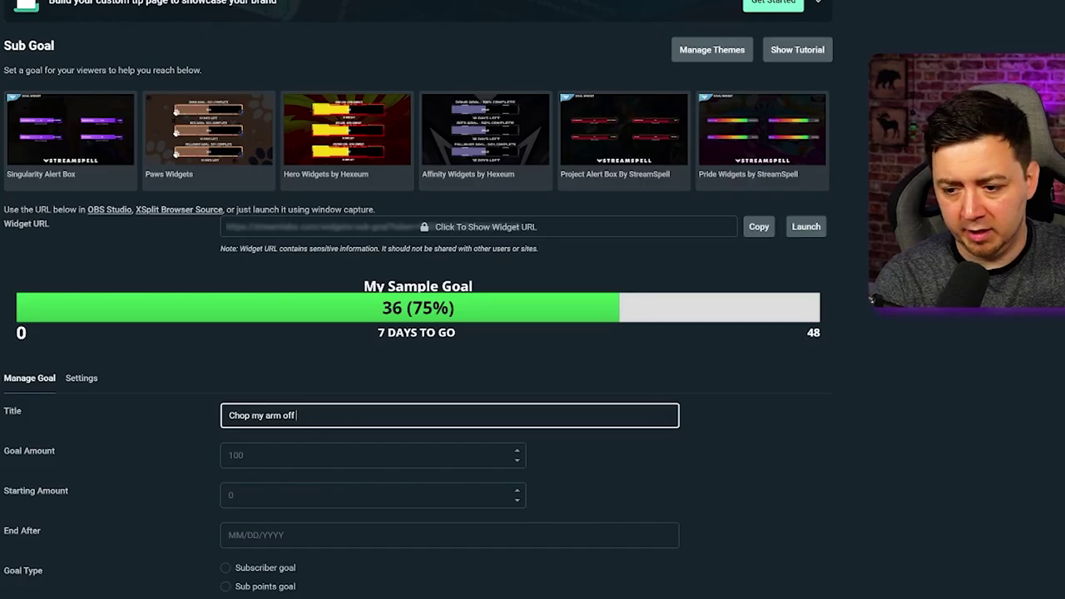
type("- SUB GoAl")
key("Tab")
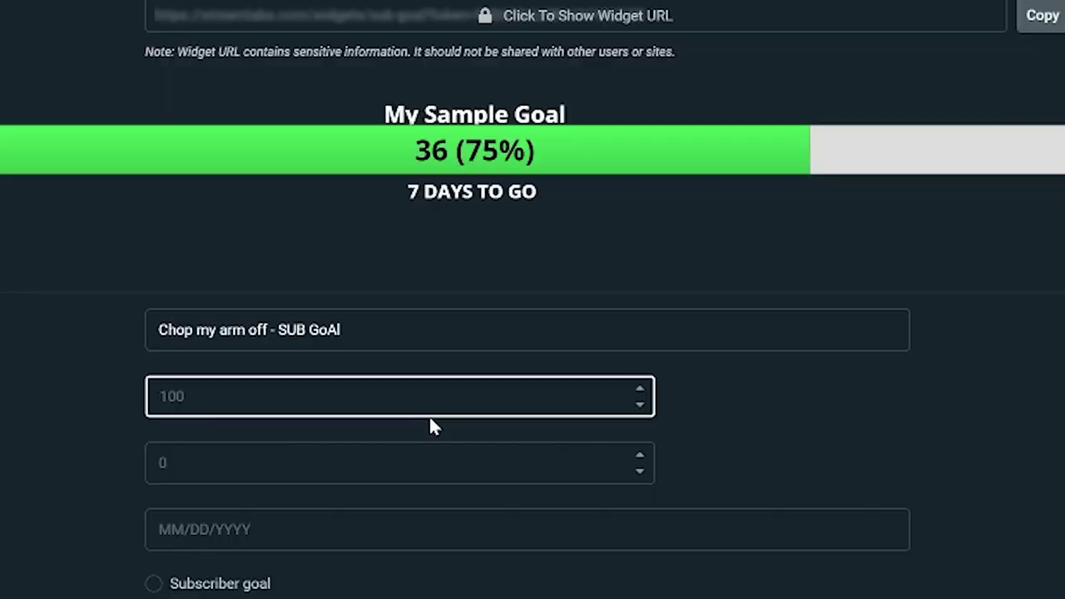
Set the goal amount to 5 and the starting amount to 1.
type("3")
type("0")
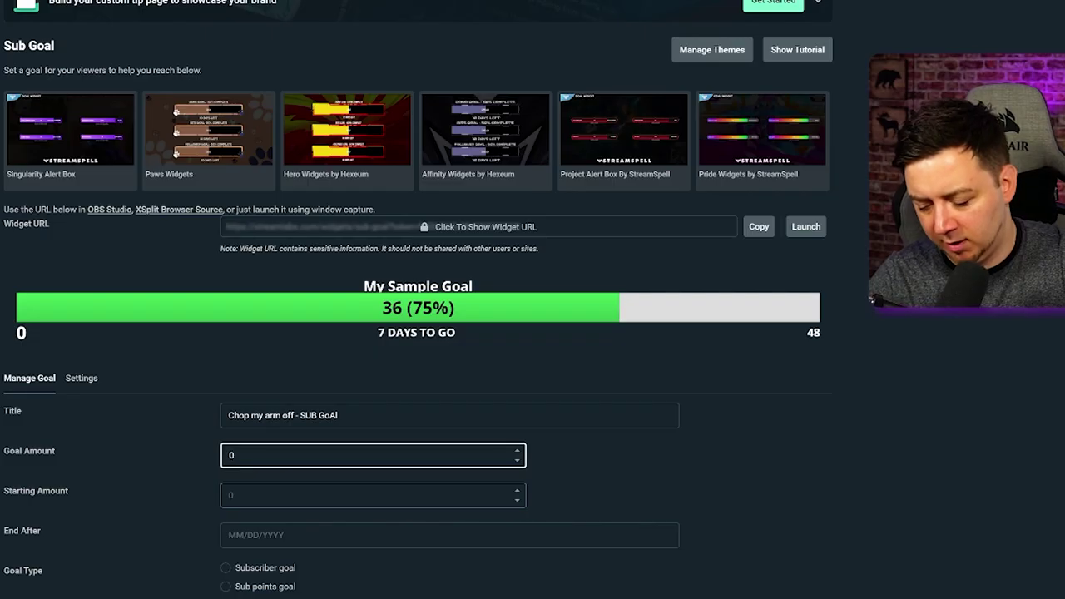
key("BackSpace")
type("5")
key("Tab")
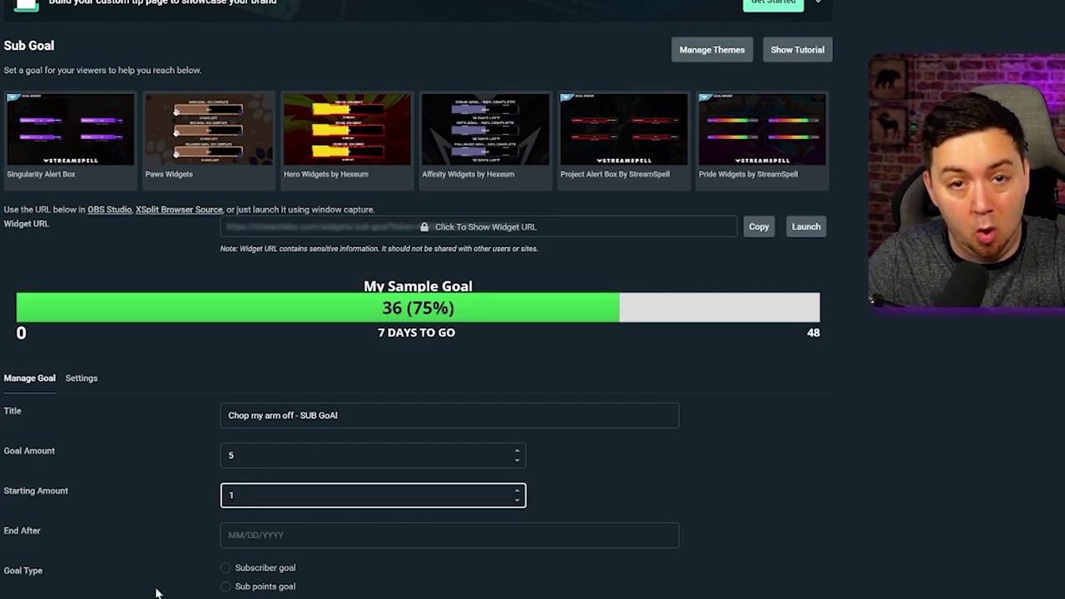
type("1")
key("Tab")
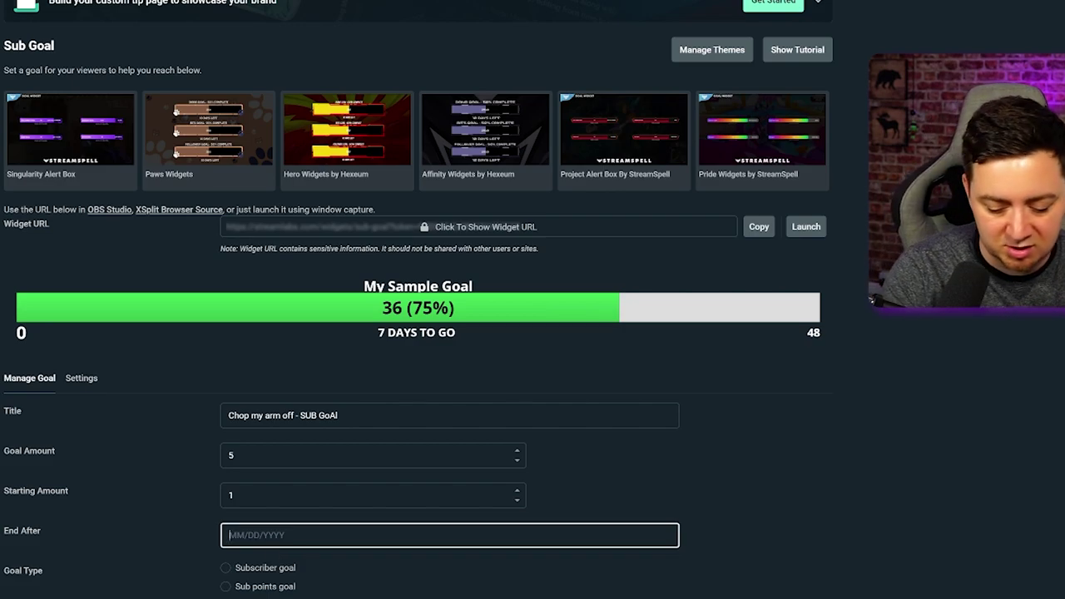
Set the goal to end after 09/01/2021 and choose Subscriber goal as its type.
type("09/01/2021")
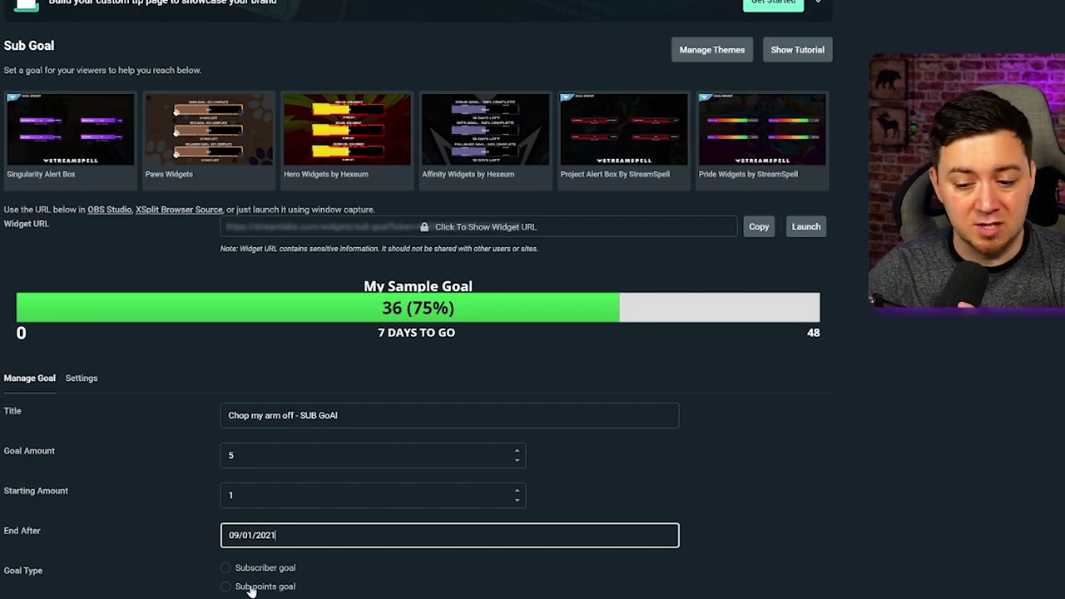
left_click(263, 569)
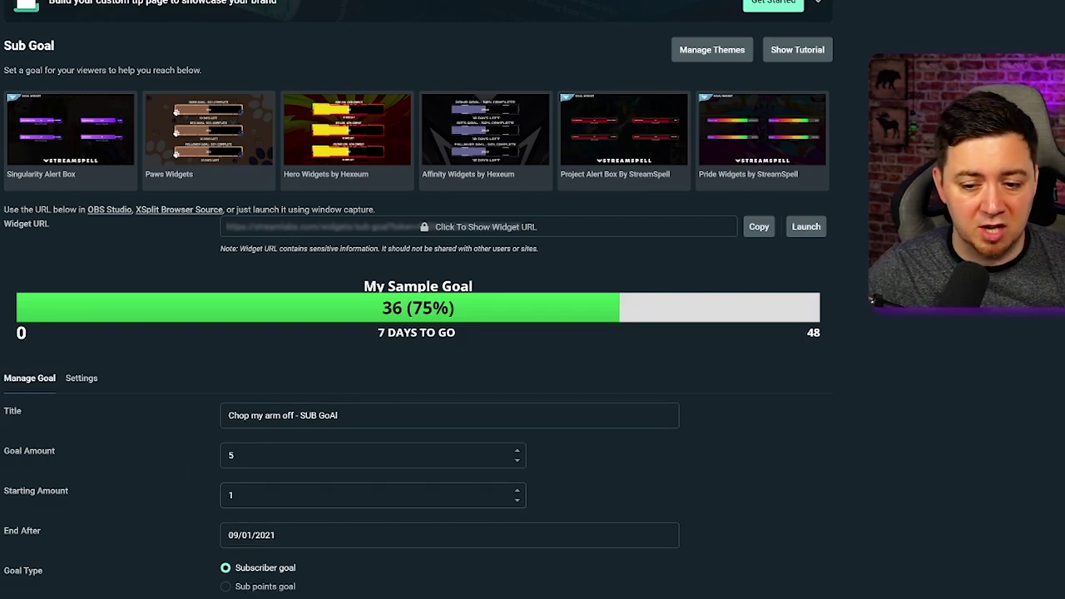
scroll(316, 485, "down", 1)
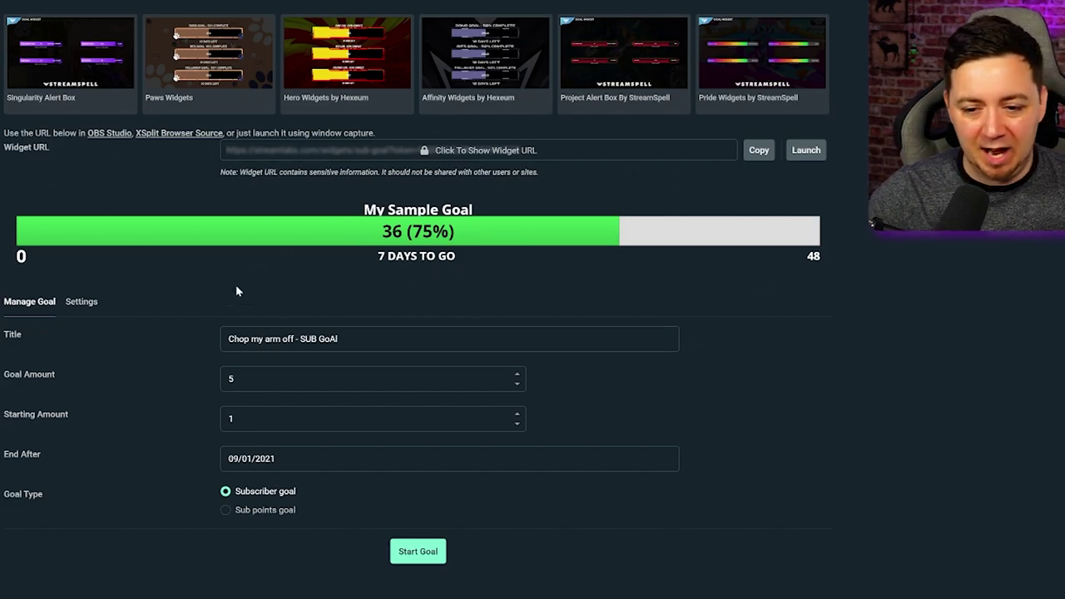
In the goal widget's settings, set the layout to Condensed and enable Include Resubs.
left_click(81, 303)
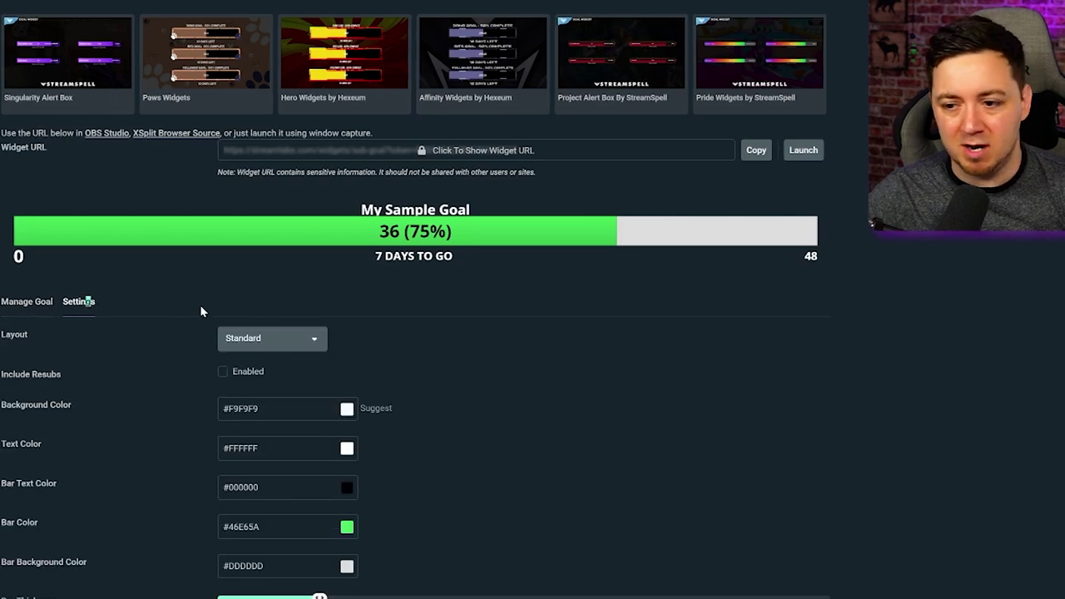
scroll(615, 374, "down", 2)
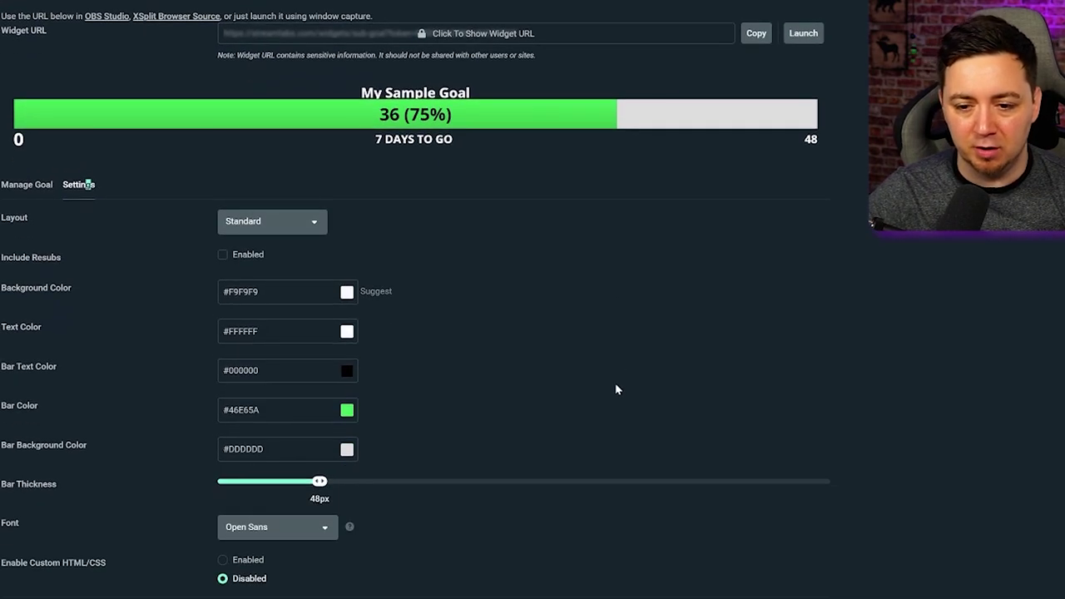
left_click(308, 223)
left_click(249, 272)
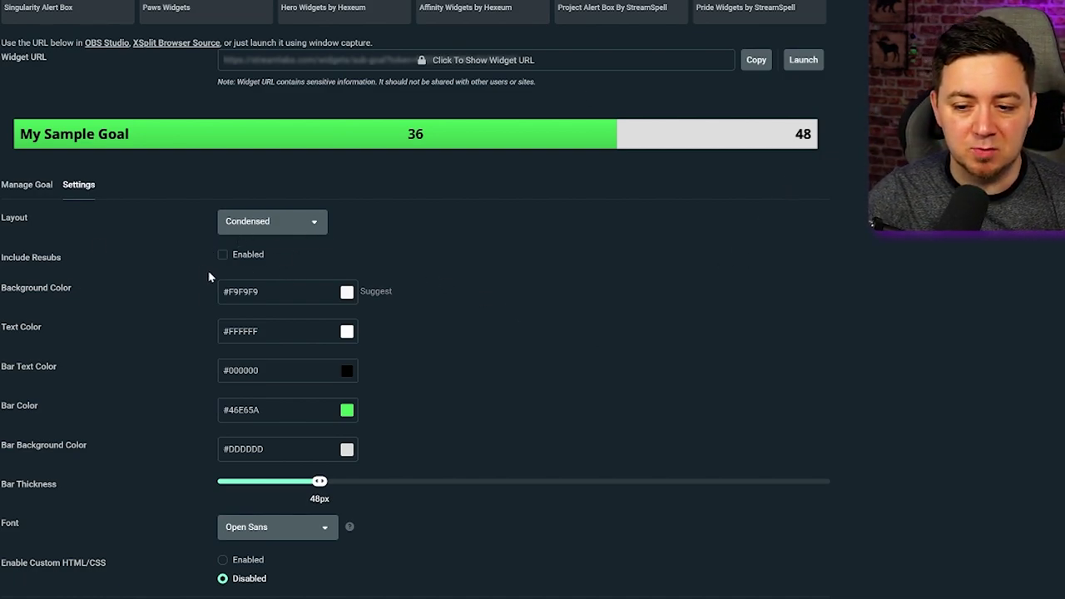
key("space")
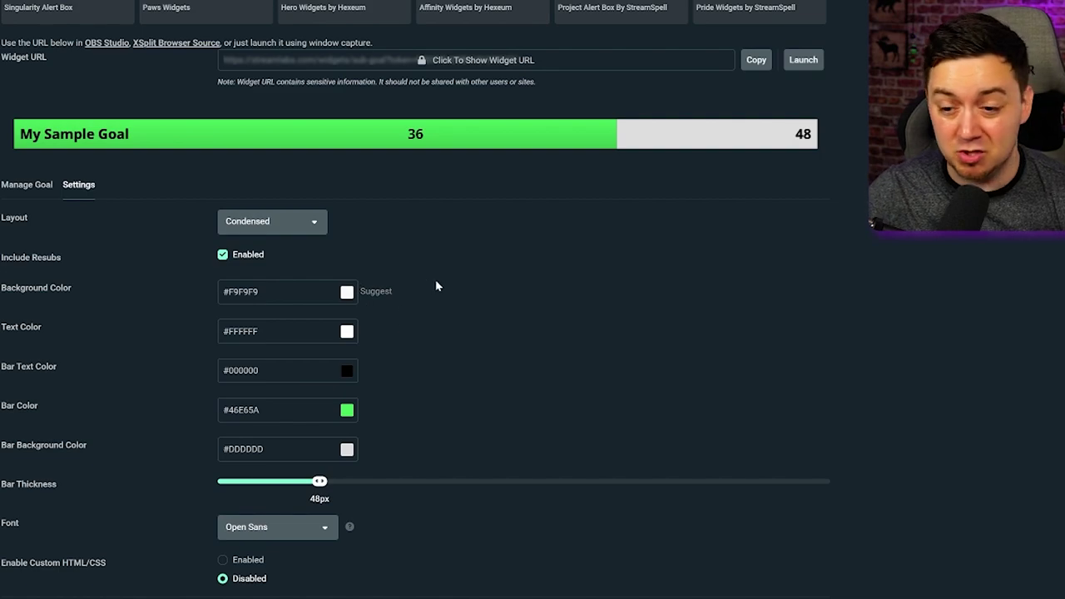
Set the widget's text color to black, #000000.
triple_click(260, 292)
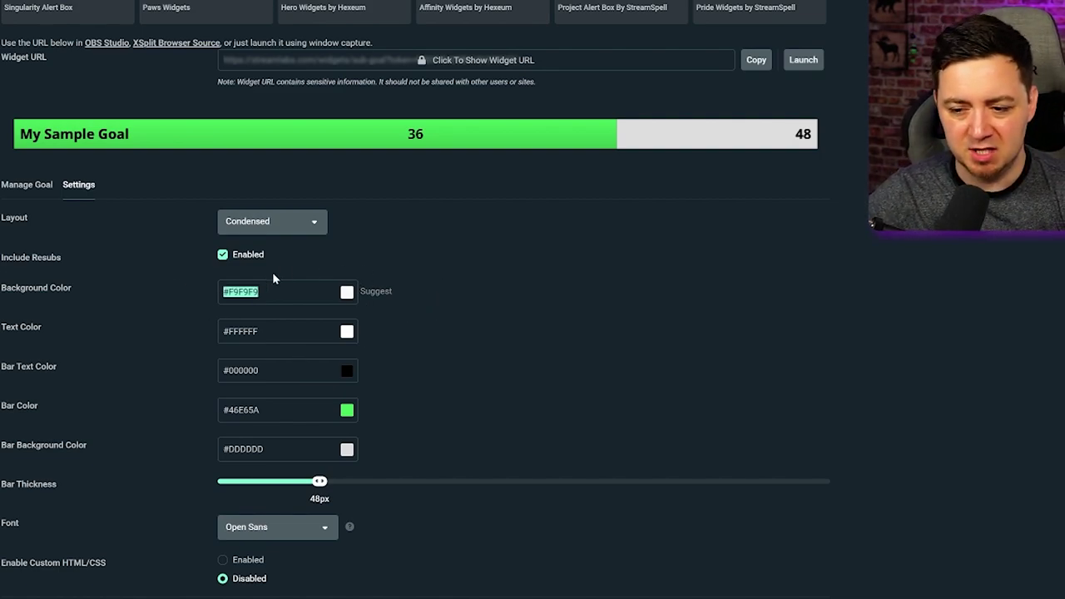
left_click(267, 331)
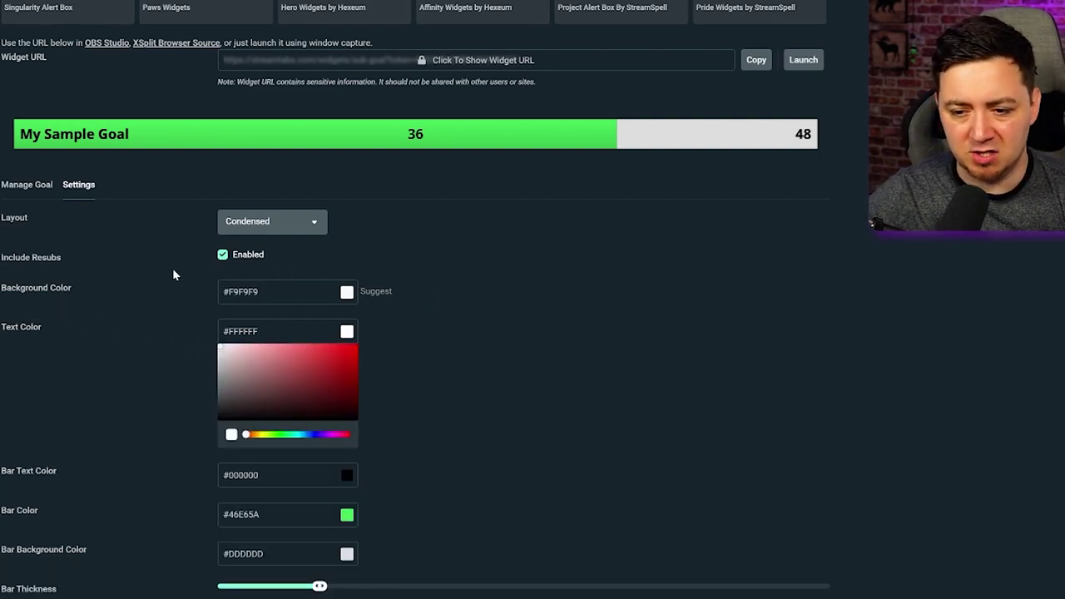
left_click(755, 176)
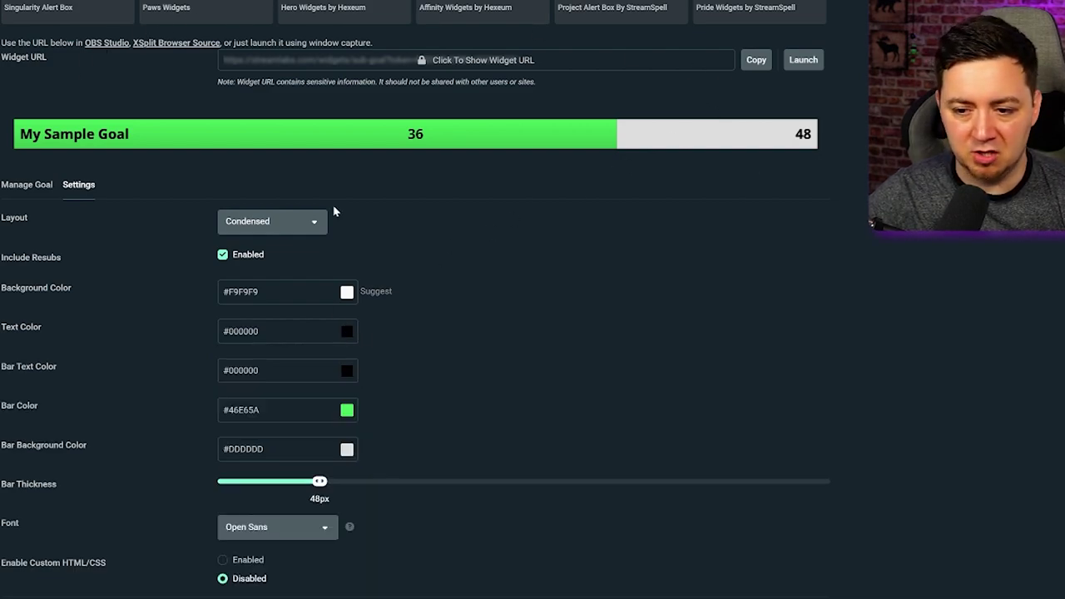
Preview the Standard layout with the black text, and return the layout to Condensed.
left_click(270, 227)
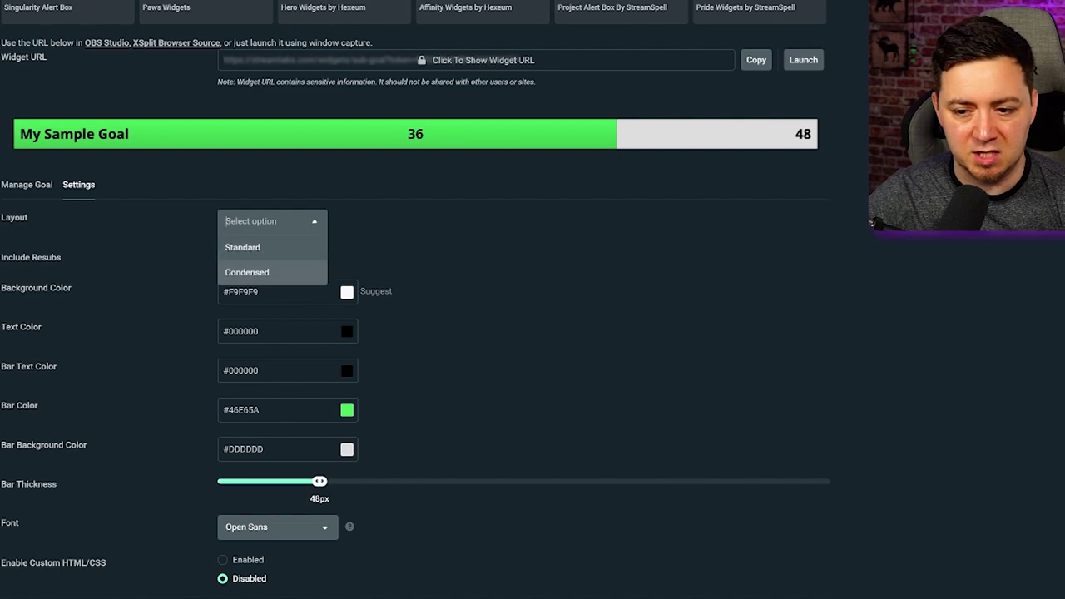
left_click(243, 248)
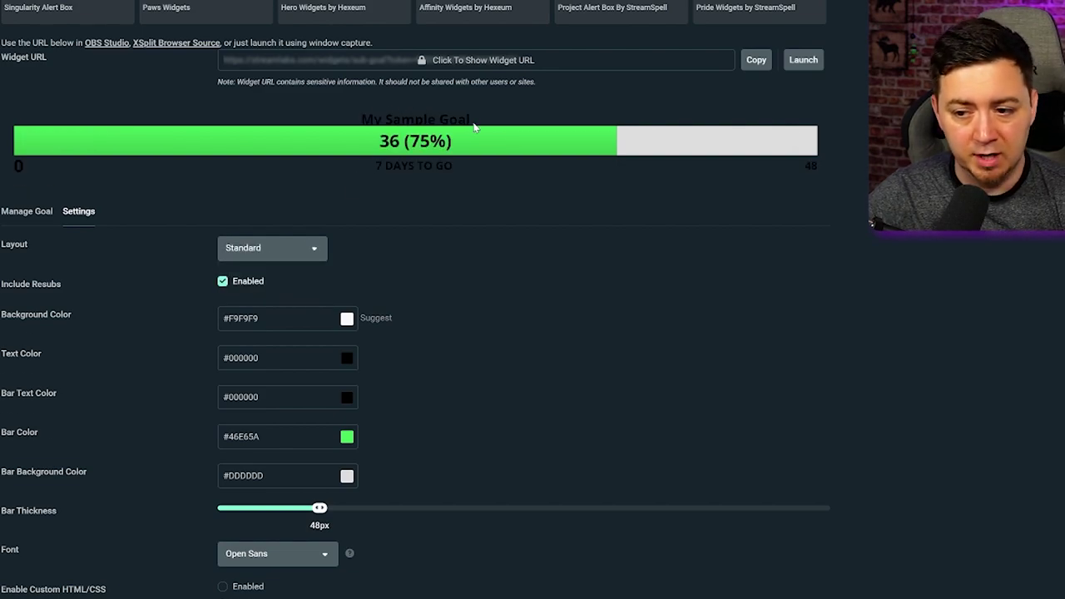
left_click_drag(456, 166, 382, 166)
left_click(433, 180)
left_click(280, 247)
left_click(250, 267)
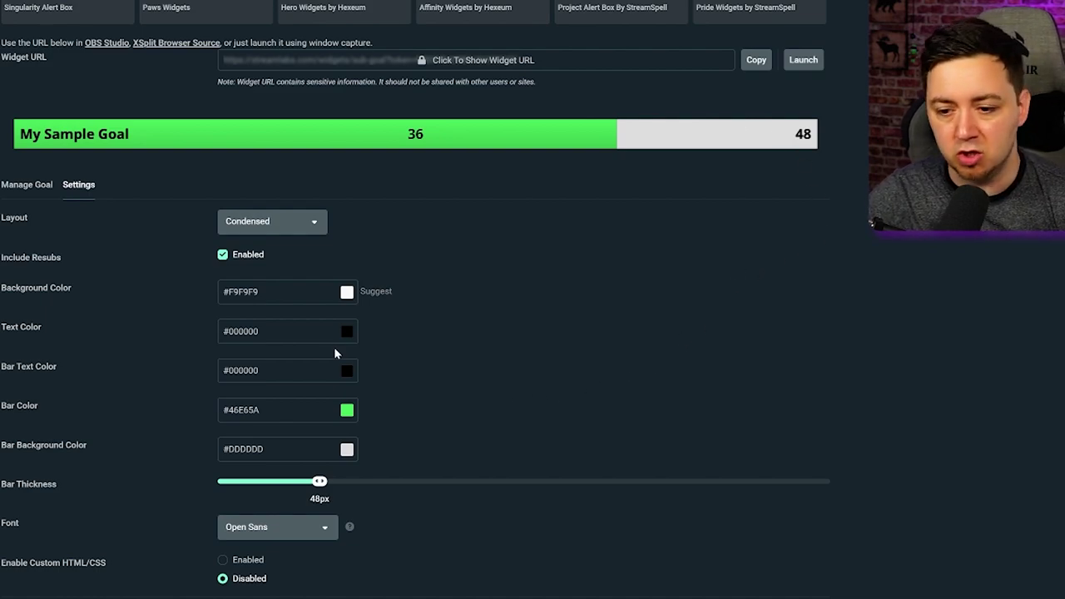
Set the bar text color to bright yellow, #EEFF00.
left_click(287, 370)
left_click(221, 424)
left_click(263, 475)
left_click_drag(333, 399, 369, 388)
left_click(583, 325)
Set the bar color to magenta, #FF00EE.
left_click(345, 416)
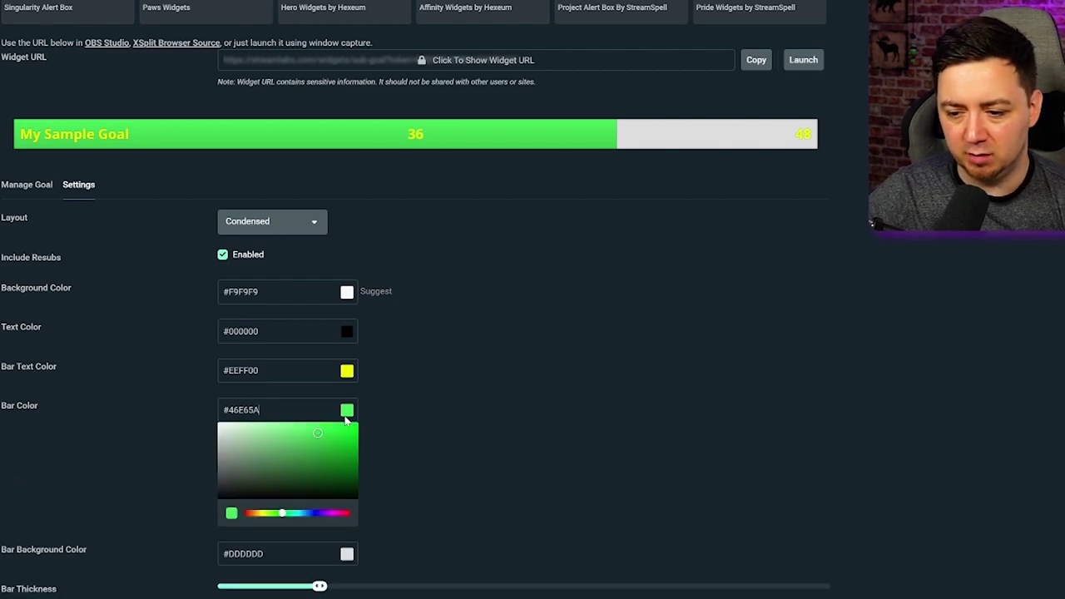
left_click_drag(336, 513, 331, 512)
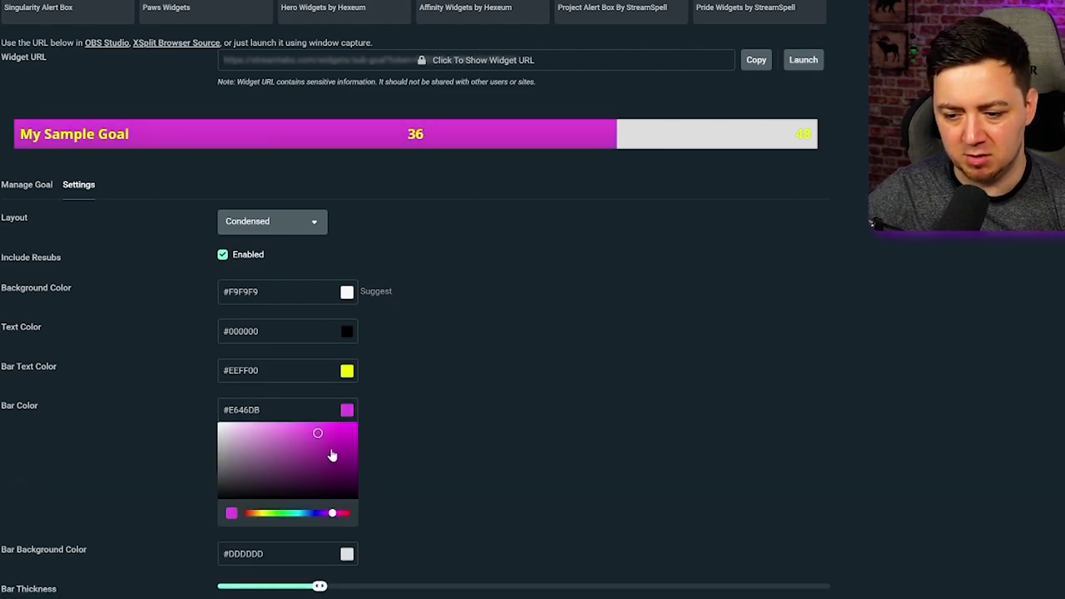
left_click_drag(340, 447, 360, 423)
left_click(453, 392)
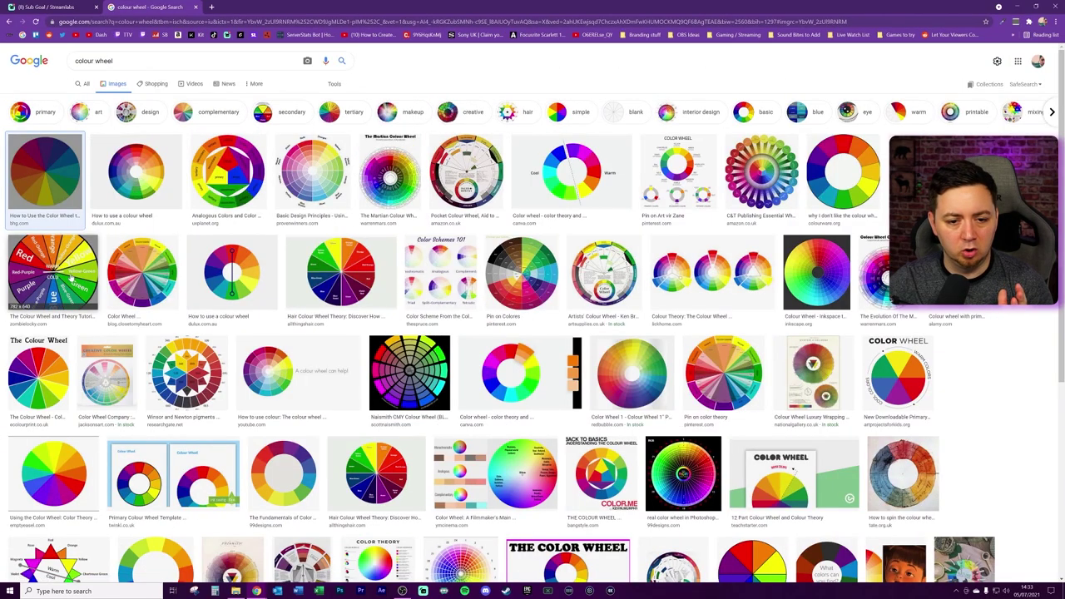
Enlarge the first colour wheel image to examine which colours lie opposite each other, and close the image search.
left_click(79, 200)
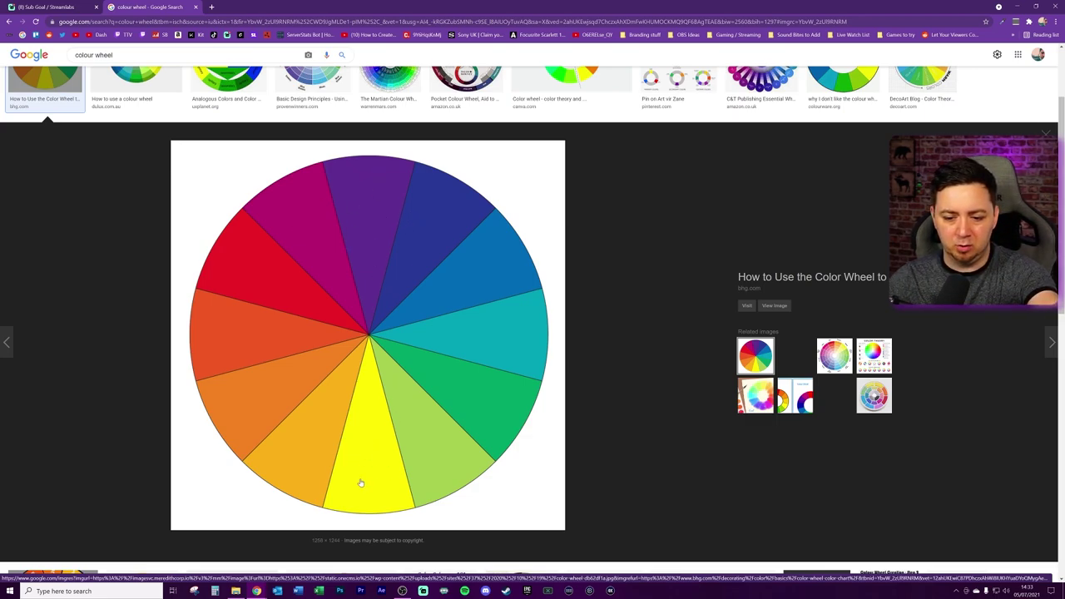
key("ctrl+w")
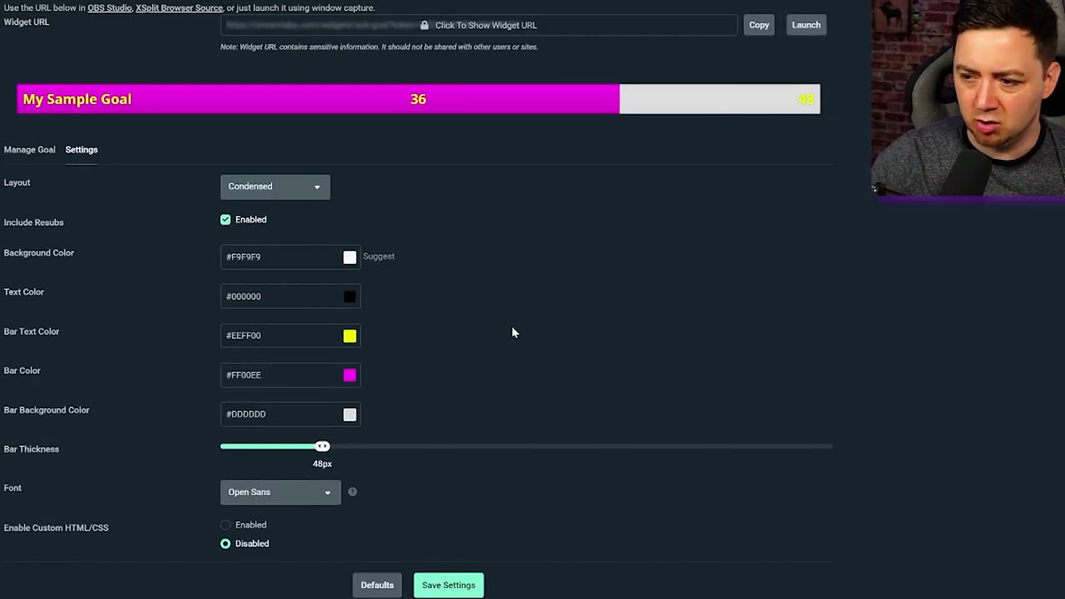
Set the bar background color to dark grey, #6A6A6A.
left_click(351, 415)
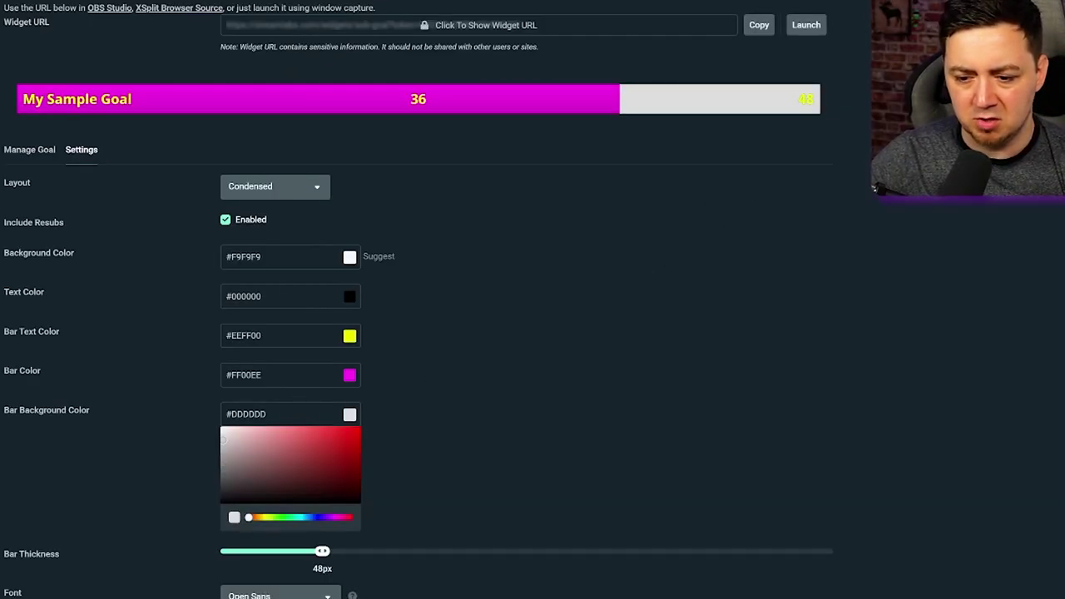
left_click_drag(225, 467, 227, 478)
left_click(764, 176)
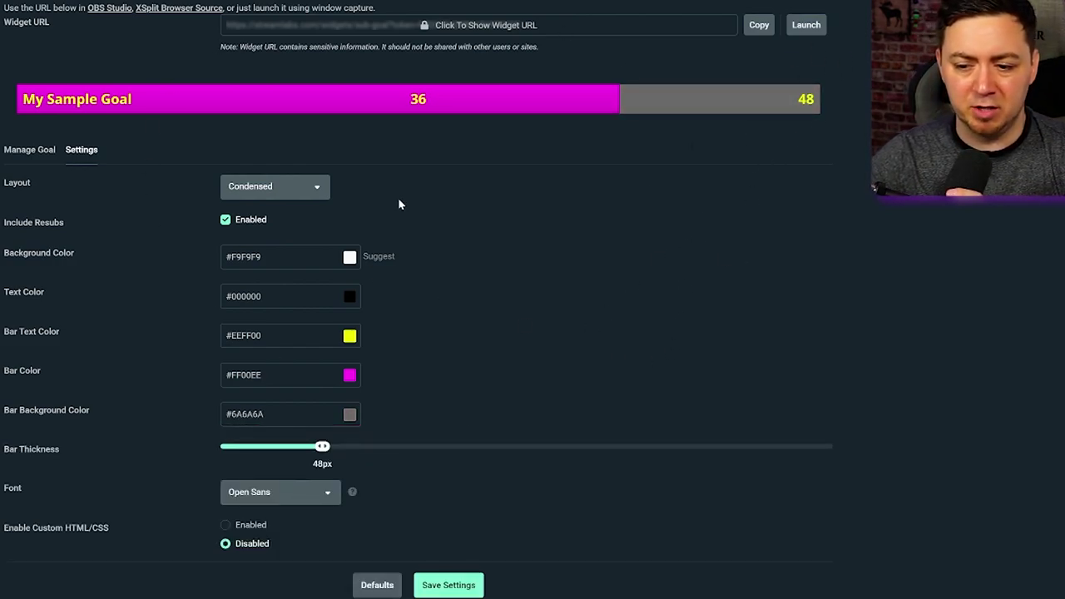
Try the maximum bar thickness of 128px, set it to 32px instead, and change the font to Orbitron.
left_click_drag(324, 447, 823, 441)
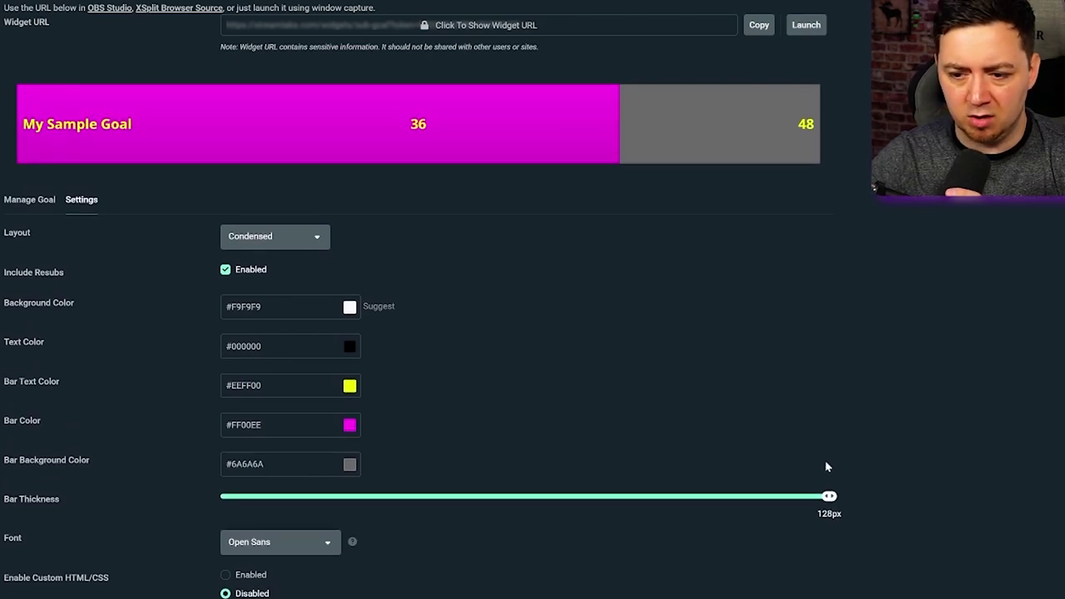
left_click_drag(823, 500, 181, 483)
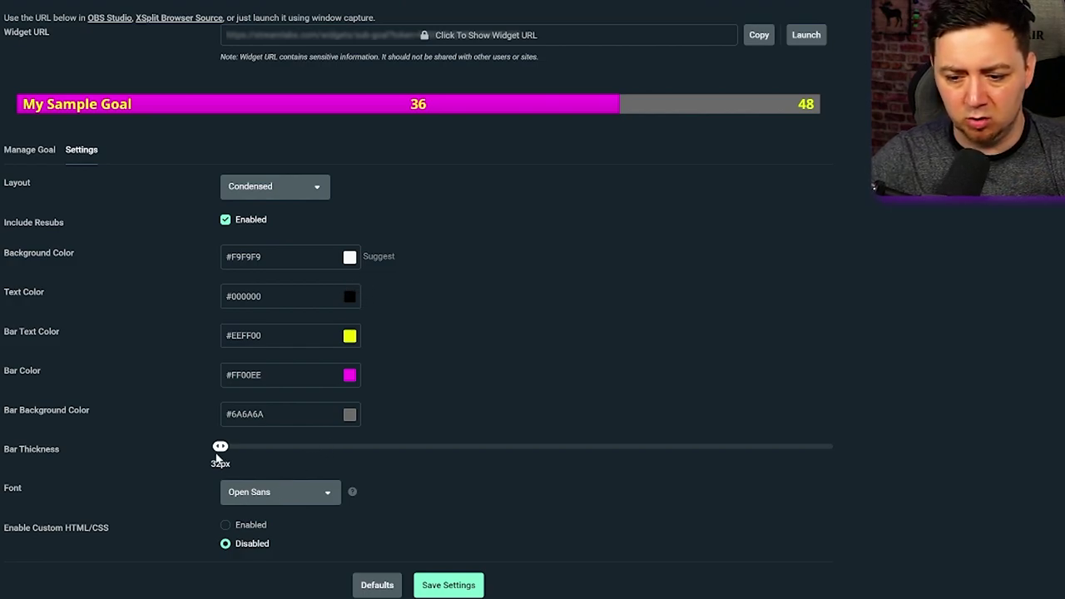
left_click(281, 492)
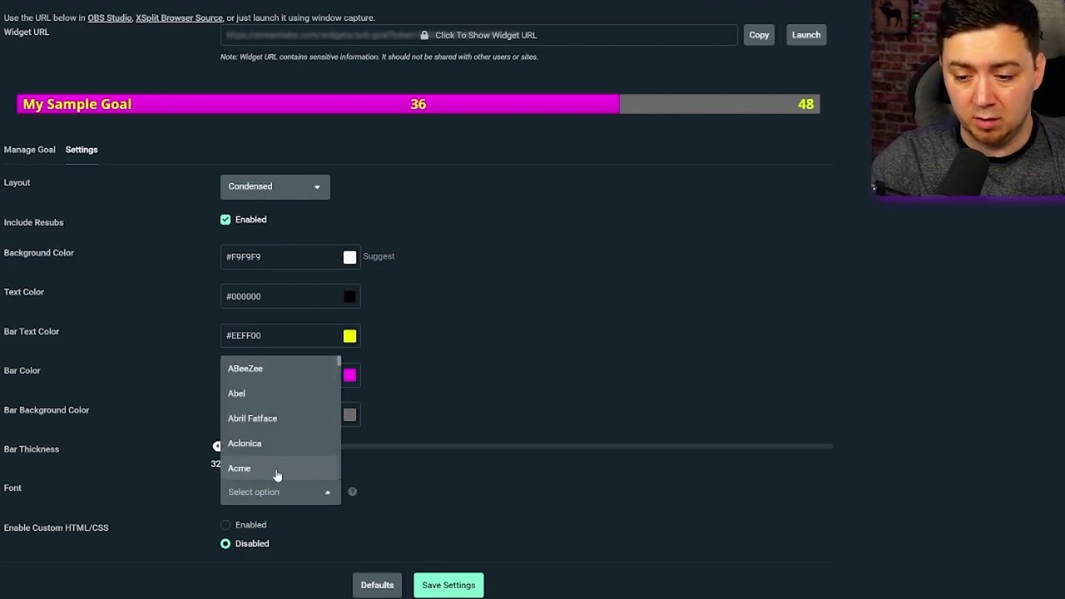
type("orb")
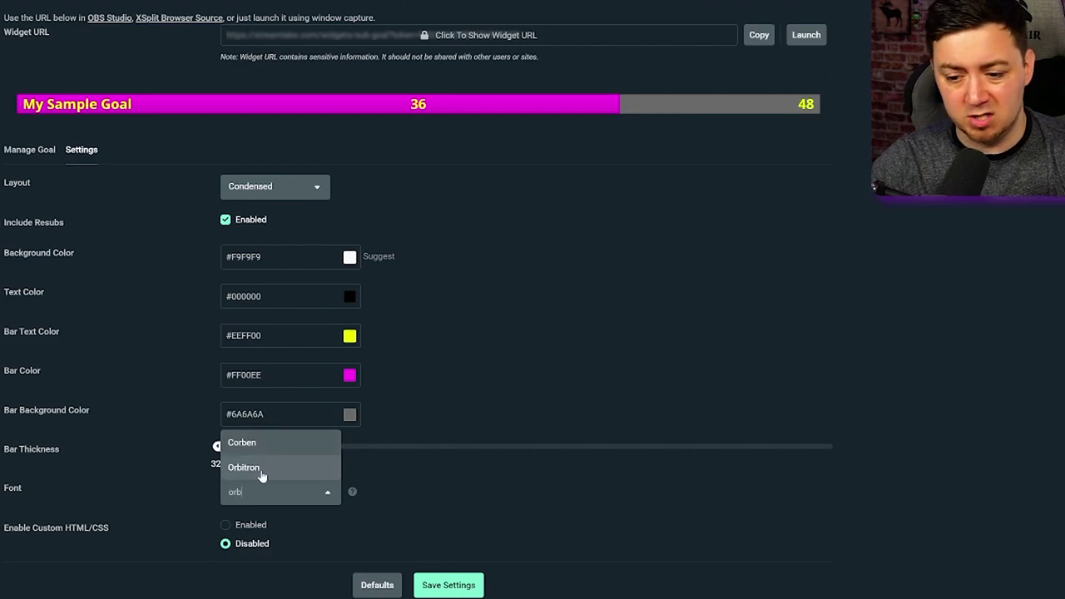
left_click(264, 471)
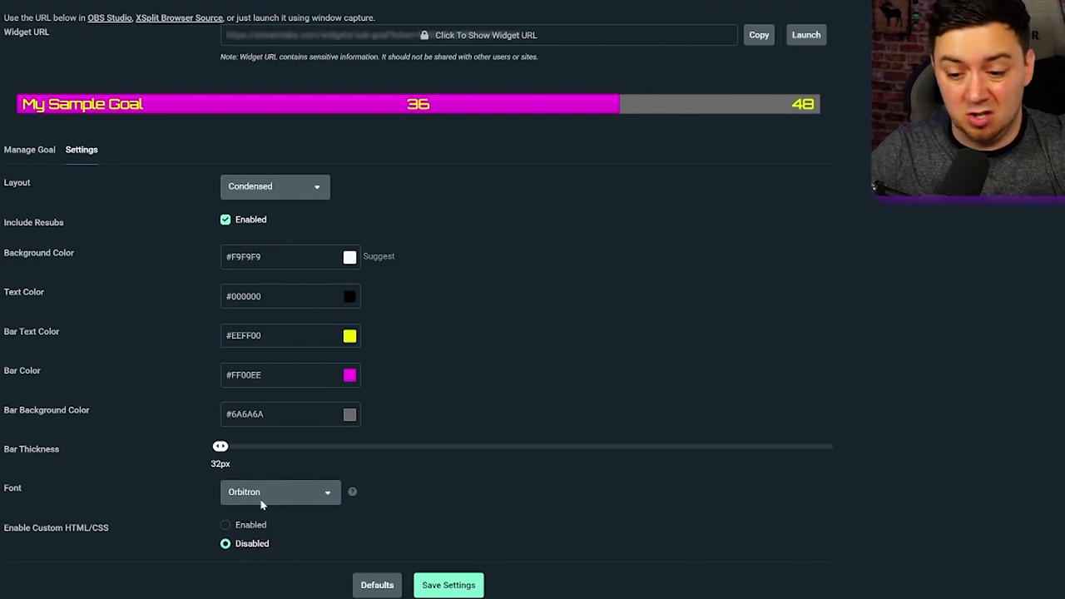
Copy the Sub Goal widget URL and save the widget settings.
scroll(450, 199, "up", 2)
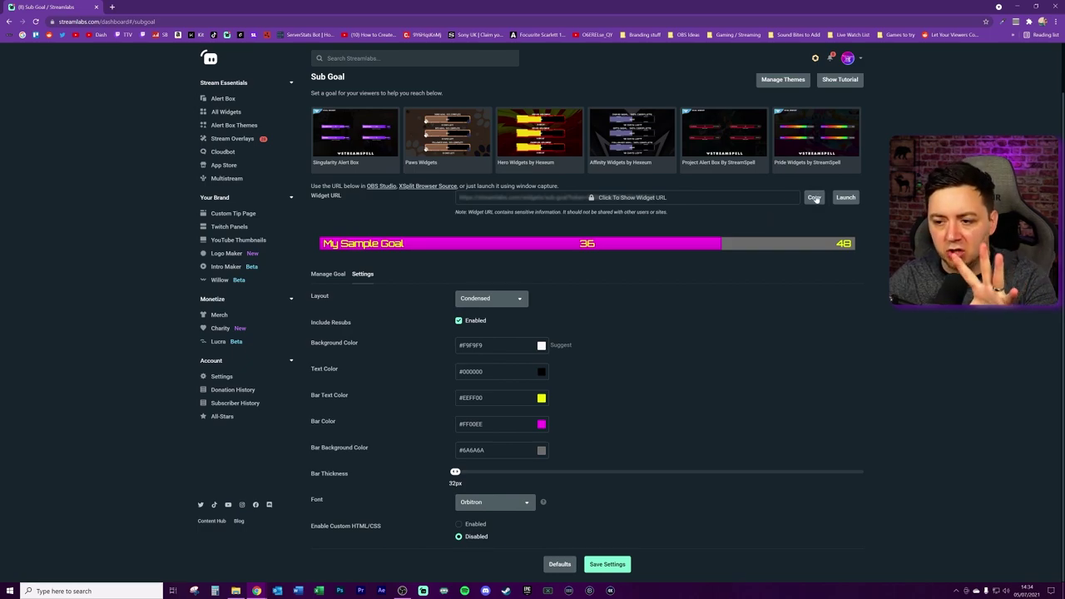
left_click(815, 198)
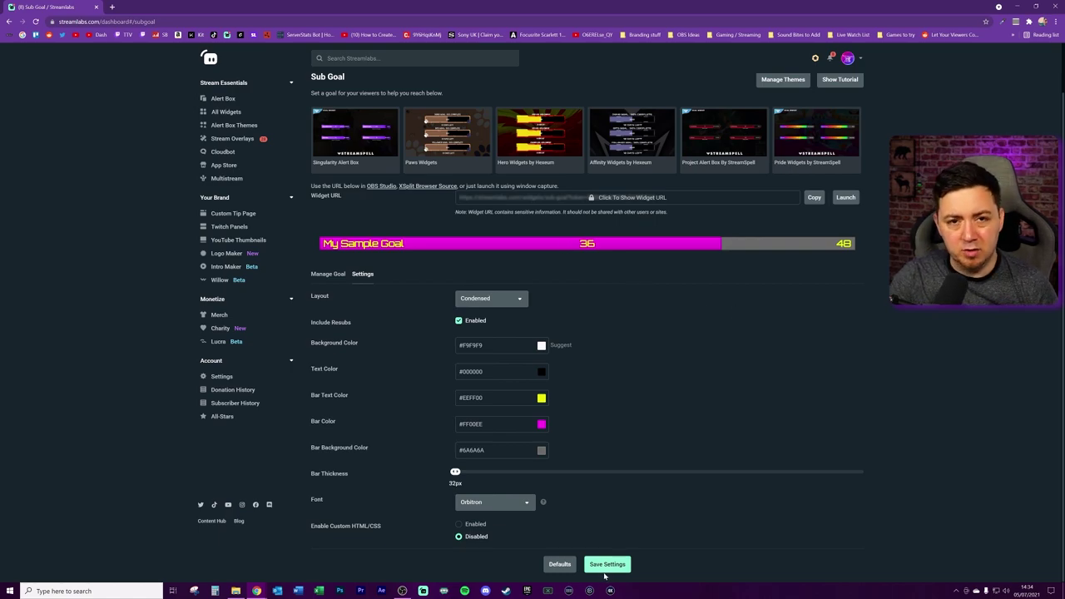
left_click(613, 564)
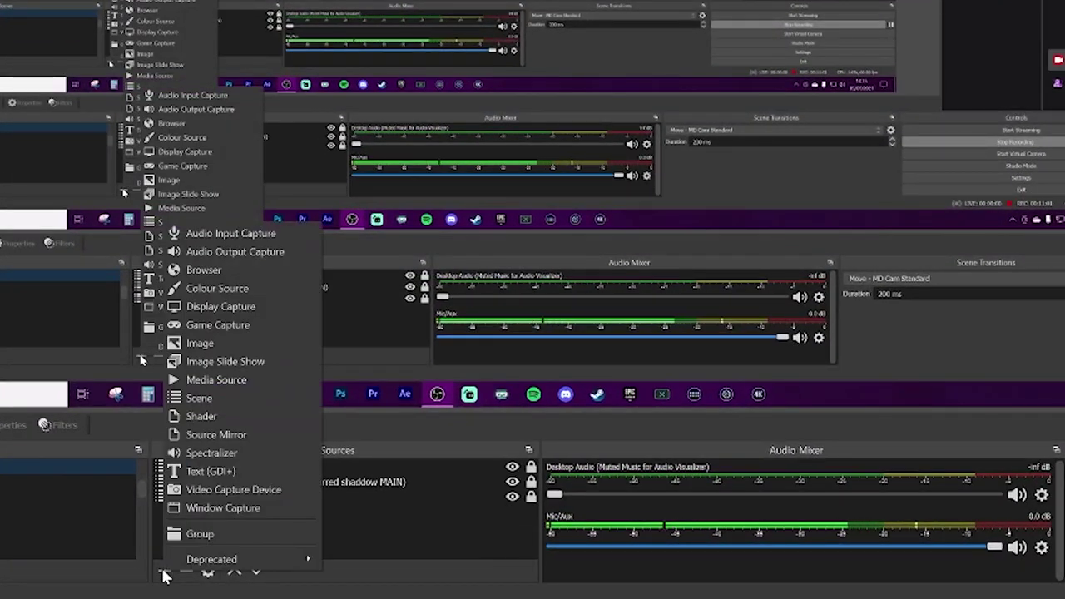
Switch to OBS and add a new browser source named Browser GOAL for the sub goal widget.
left_click(233, 271)
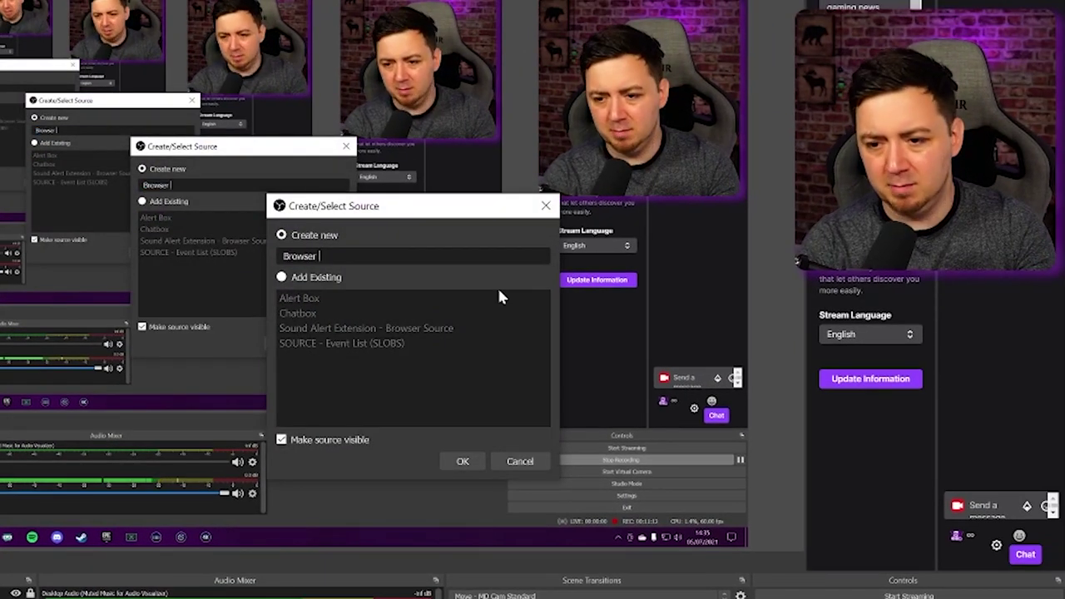
type("GOAL")
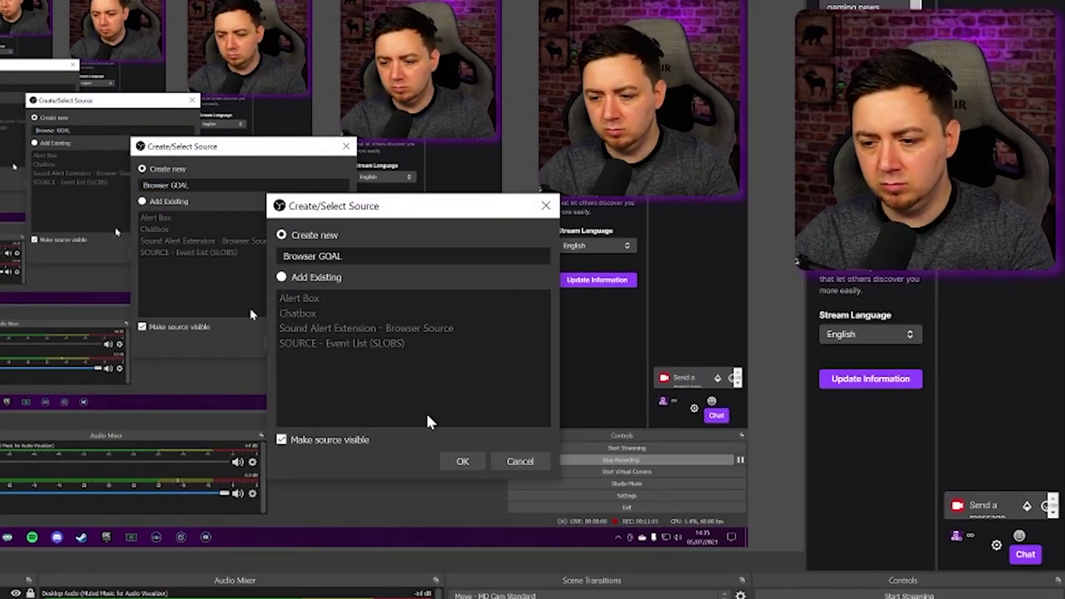
left_click(463, 461)
key("Tab")
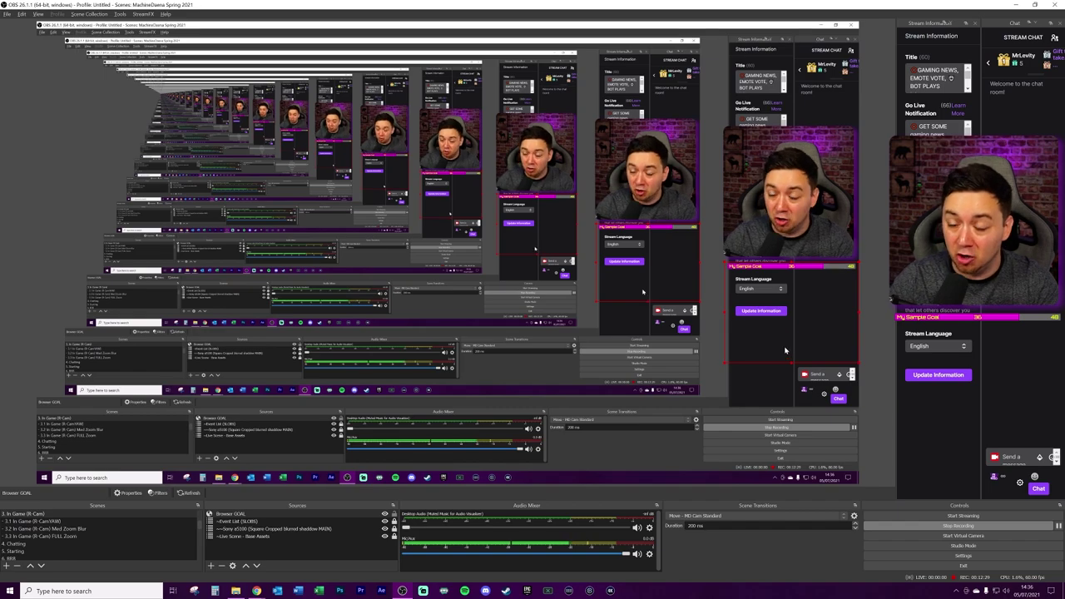
Return to the Streamlabs dashboard in the browser, start the configured subscriber goal, and switch the preview to My Goal.
key("alt+Tab")
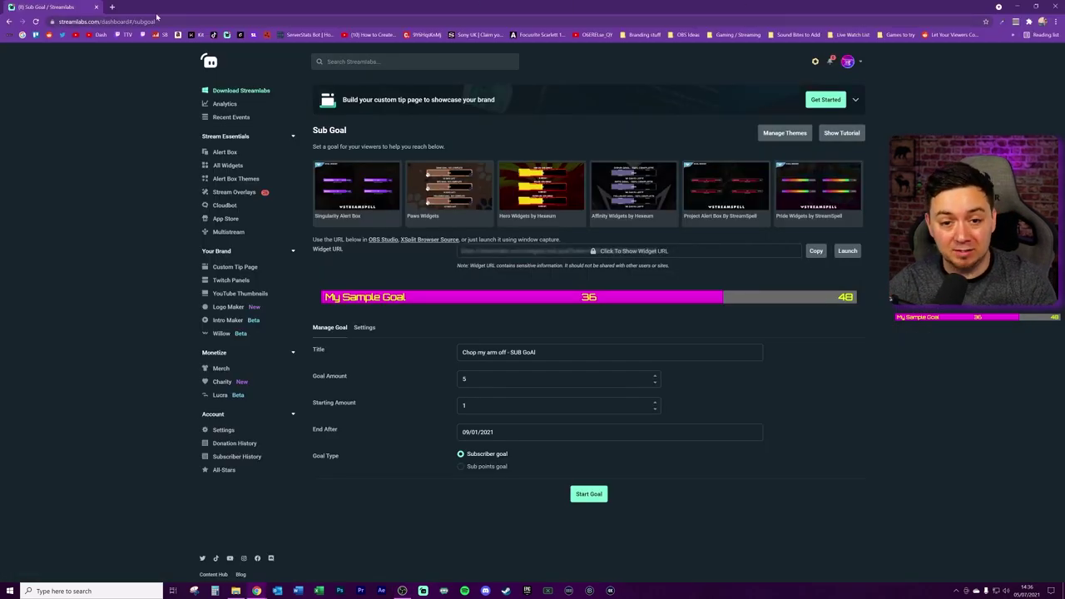
key("ctrl+l")
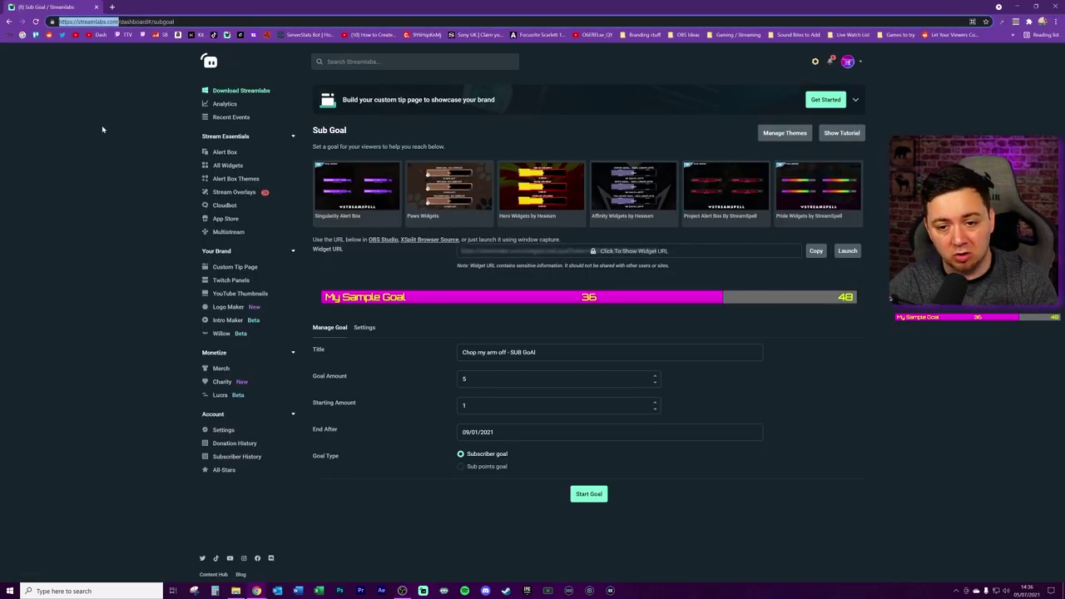
left_click(765, 501)
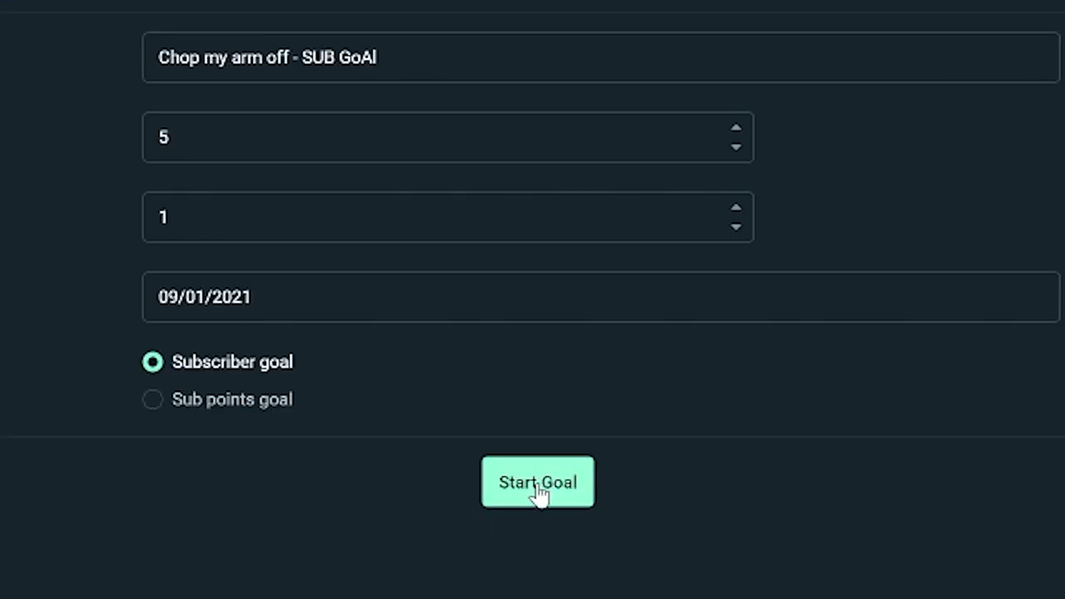
left_click(540, 494)
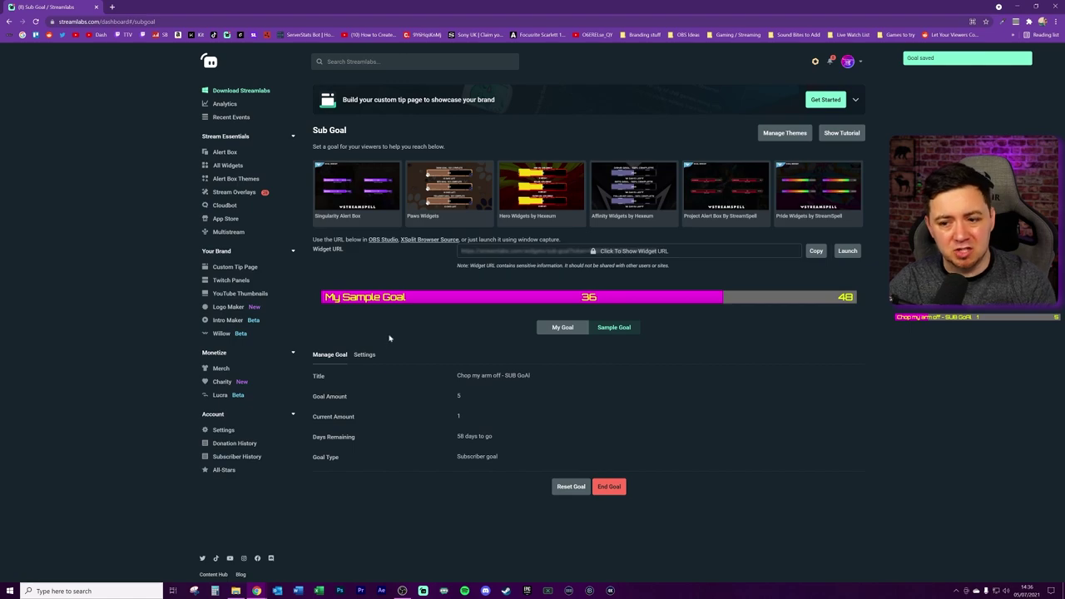
left_click(552, 331)
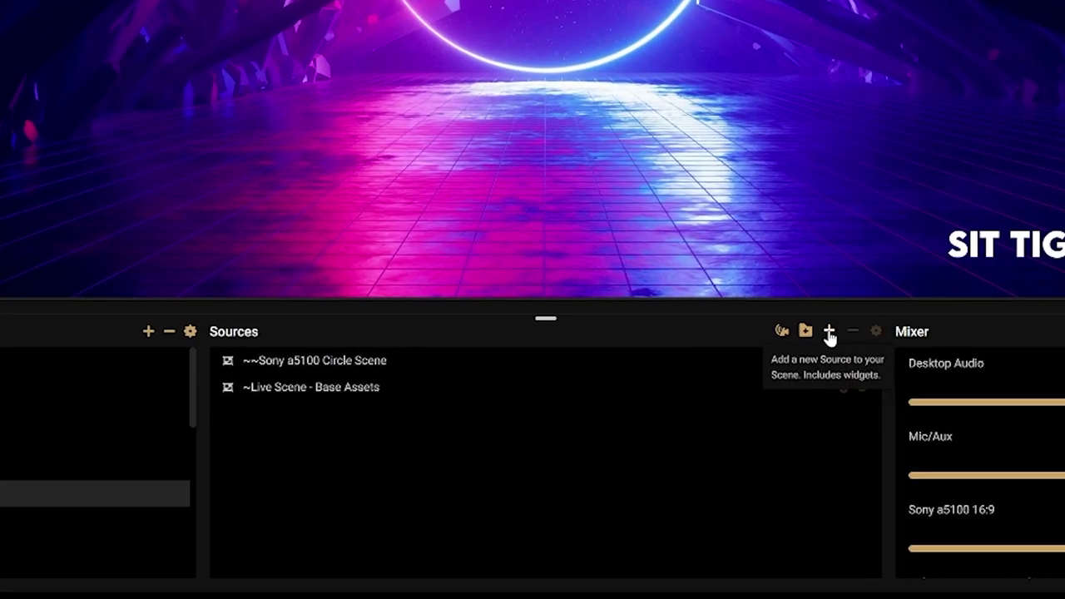
left_click(681, 432)
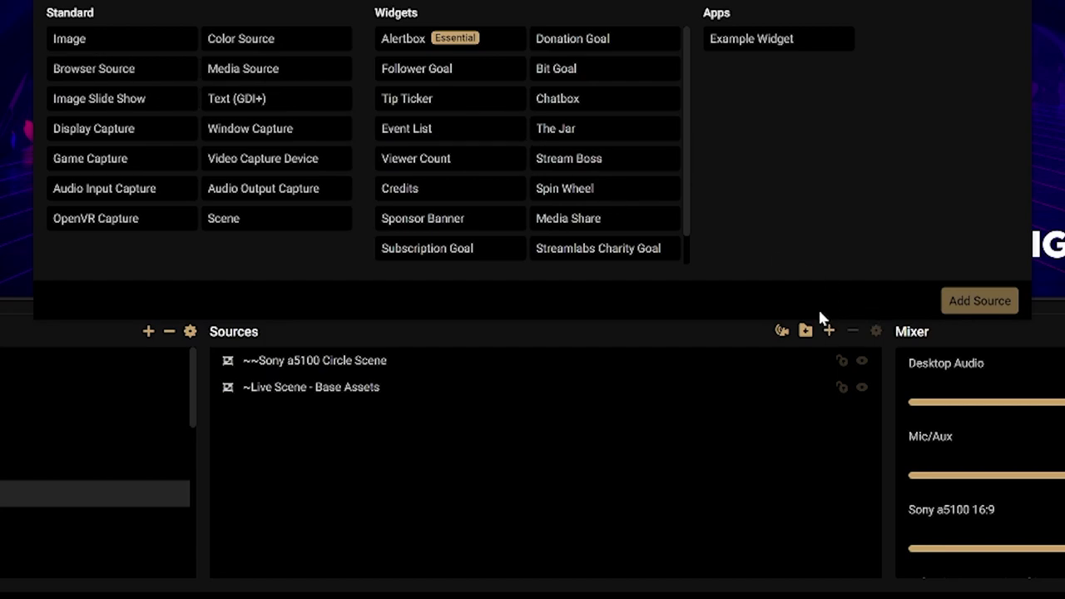
left_click(114, 73)
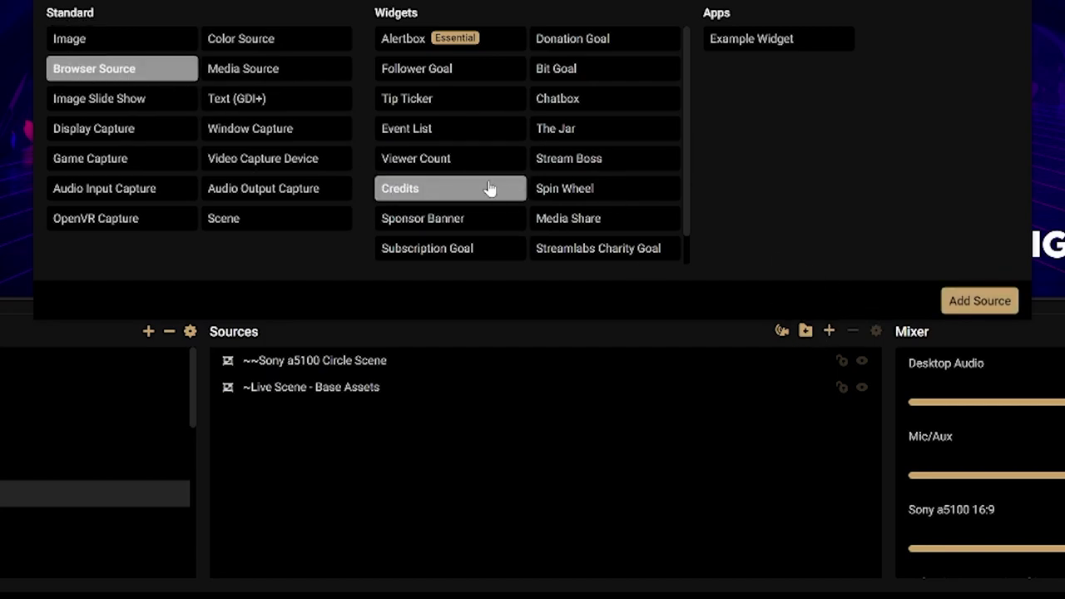
left_click(980, 300)
left_click(453, 367)
left_click(729, 376)
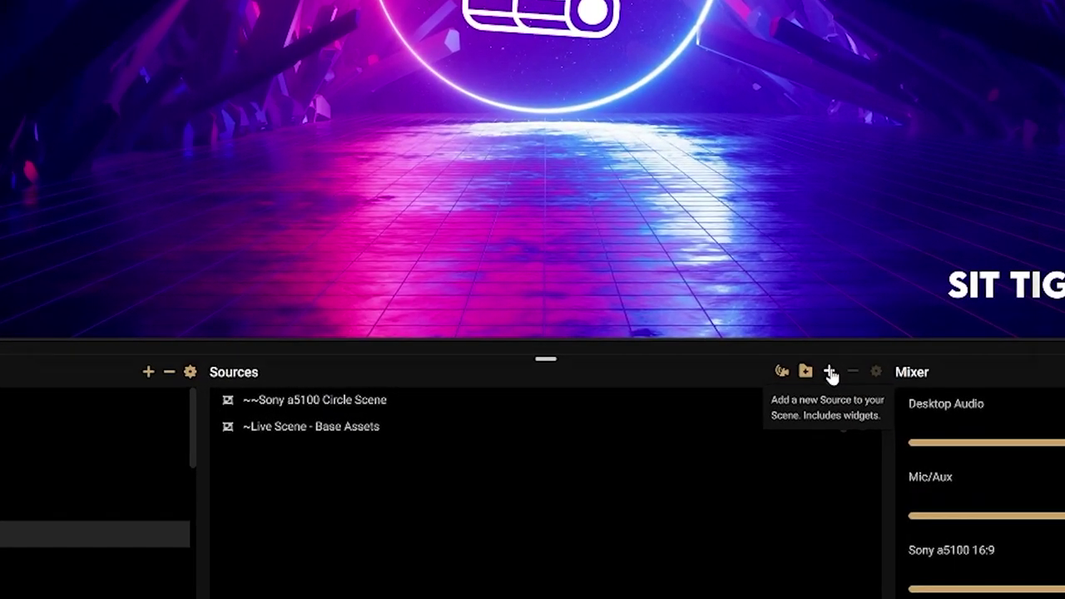
Add a Subscription Goal widget to the current Streamlabs OBS scene, keeping the source name Subscription Goal.
left_click(681, 432)
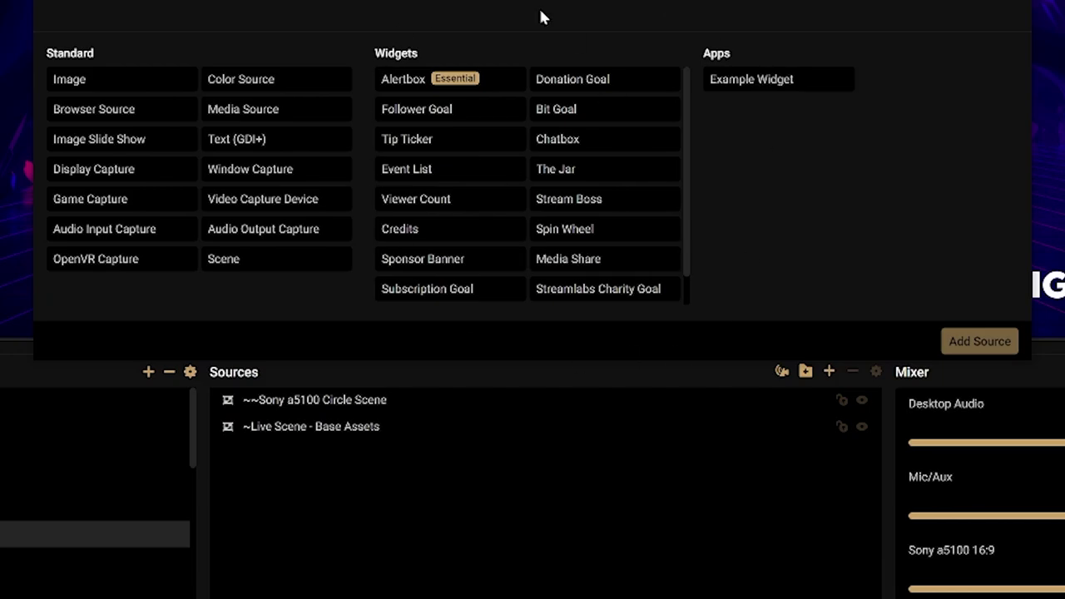
scroll(465, 261, "down", 1)
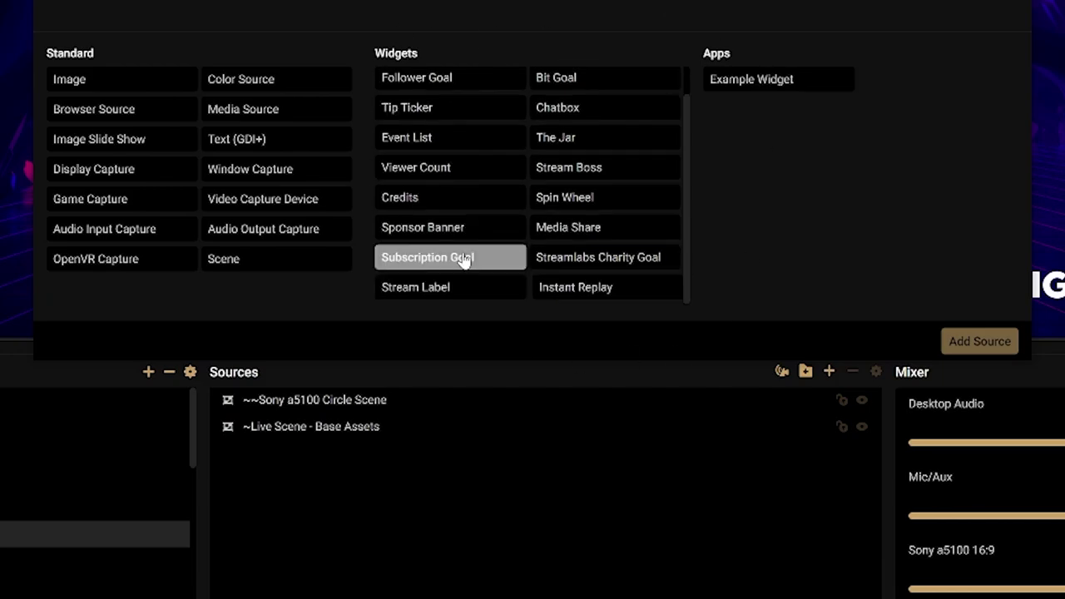
left_click(975, 343)
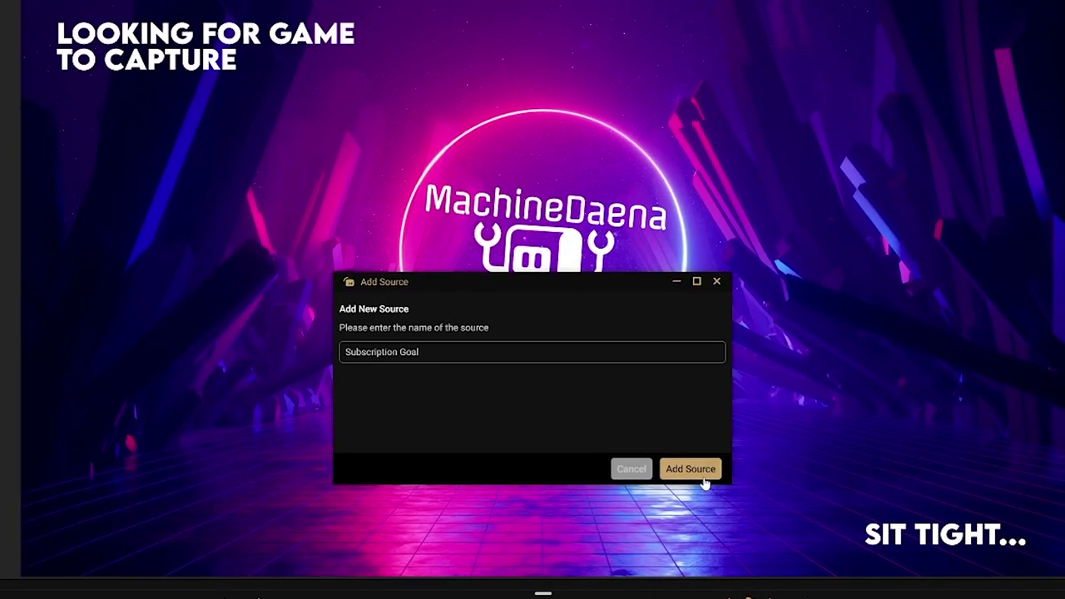
left_click(703, 477)
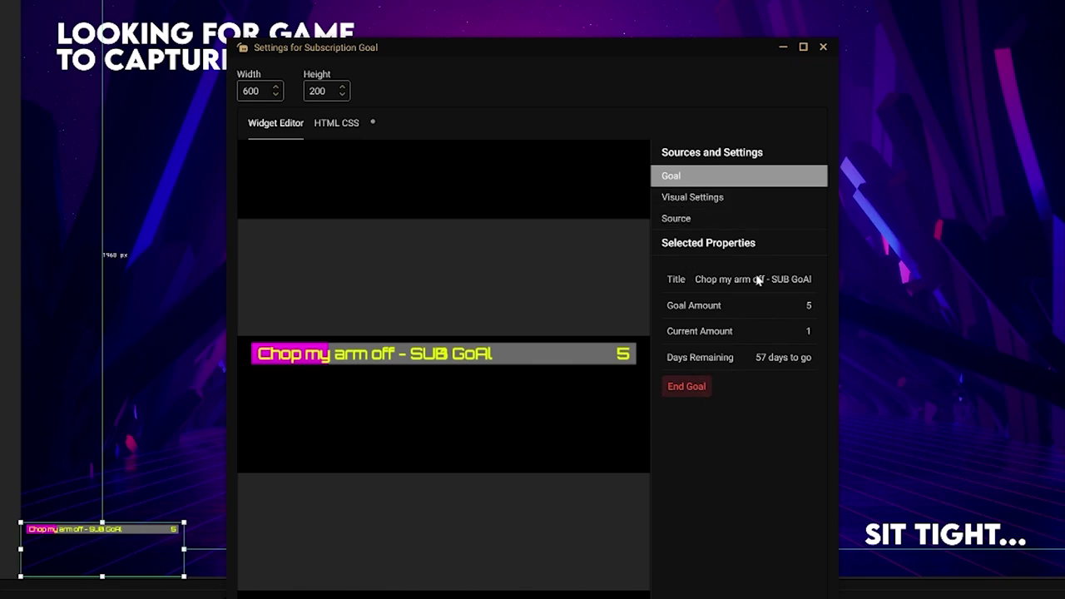
Review the widget's Visual Settings, Source and Goal properties, and enlarge the goal bar in the lower-left corner of the scene.
left_click(697, 200)
left_click(704, 219)
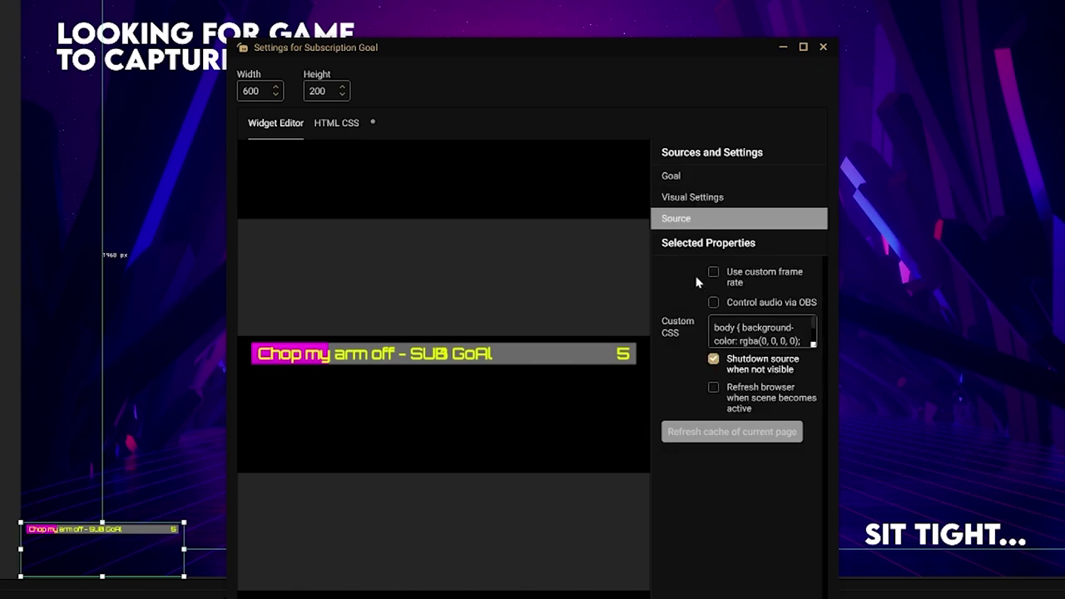
left_click(708, 176)
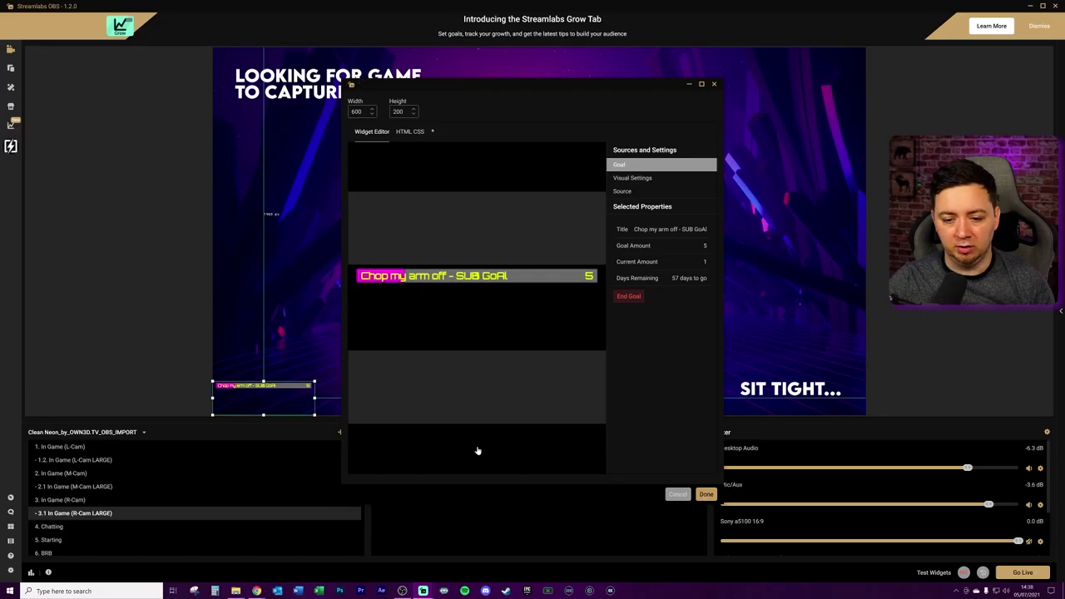
left_click(175, 528)
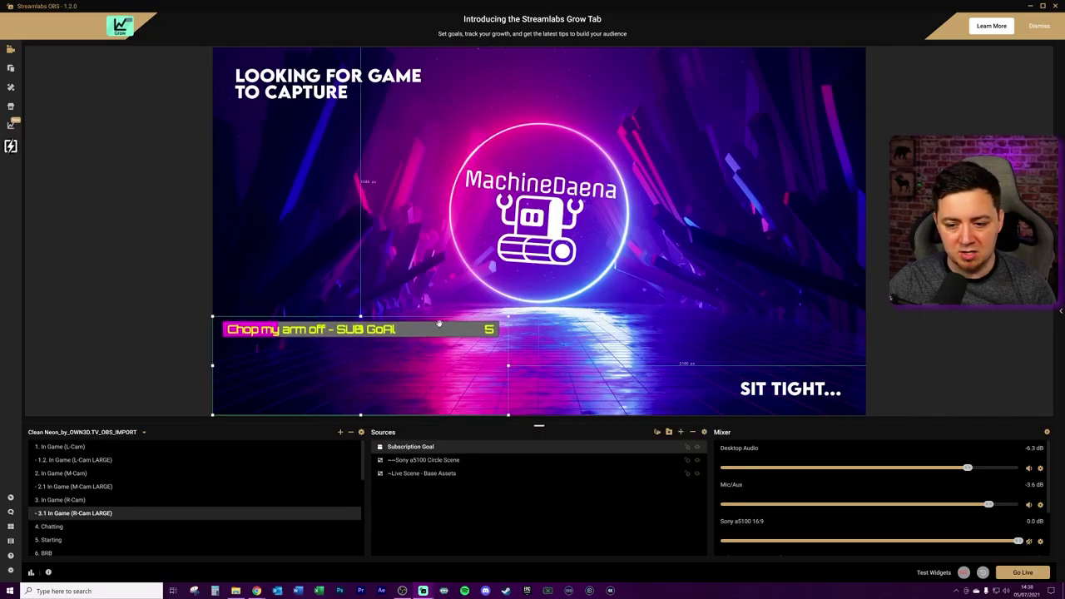